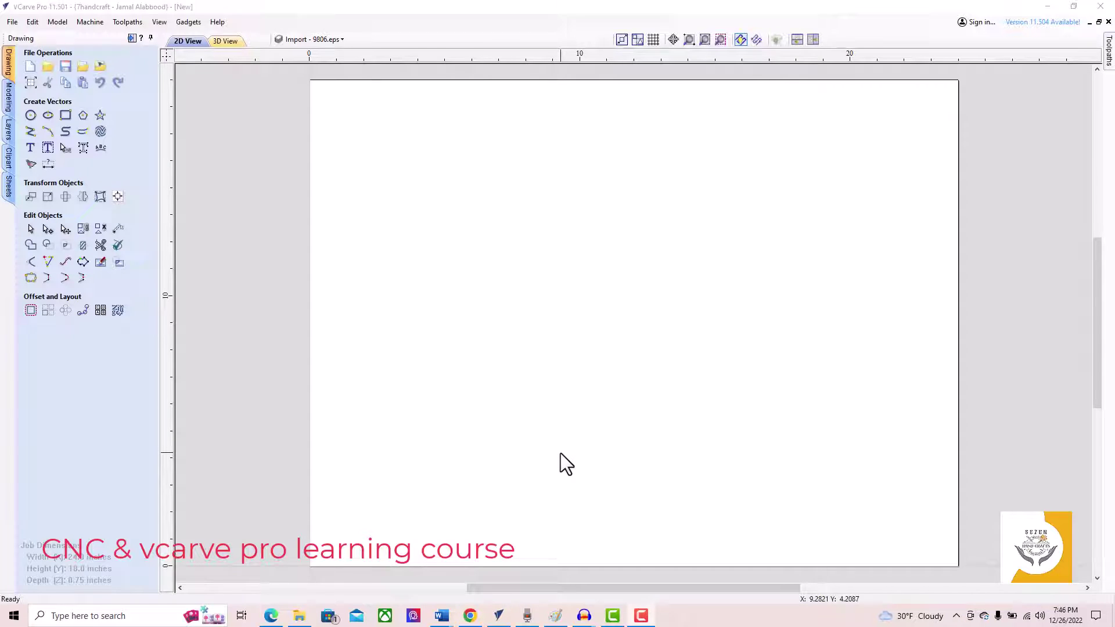
- Set up a single-sided job 24 in wide, 18 in high and 0.75 in thick
click(30, 83)
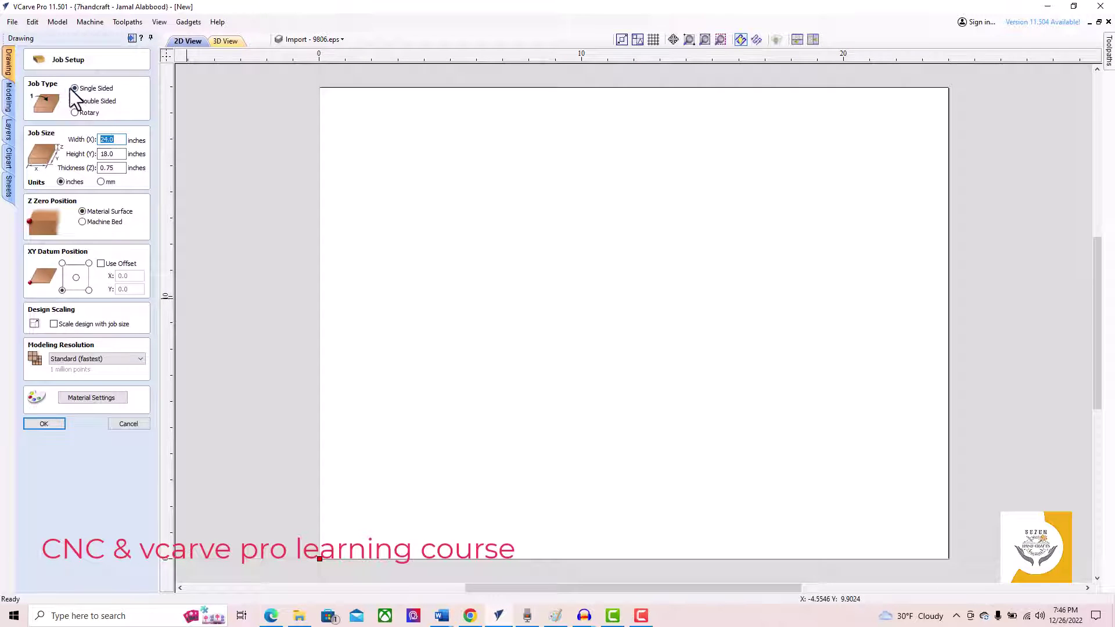
click(119, 140)
drag(122, 140, 97, 140)
text(24)
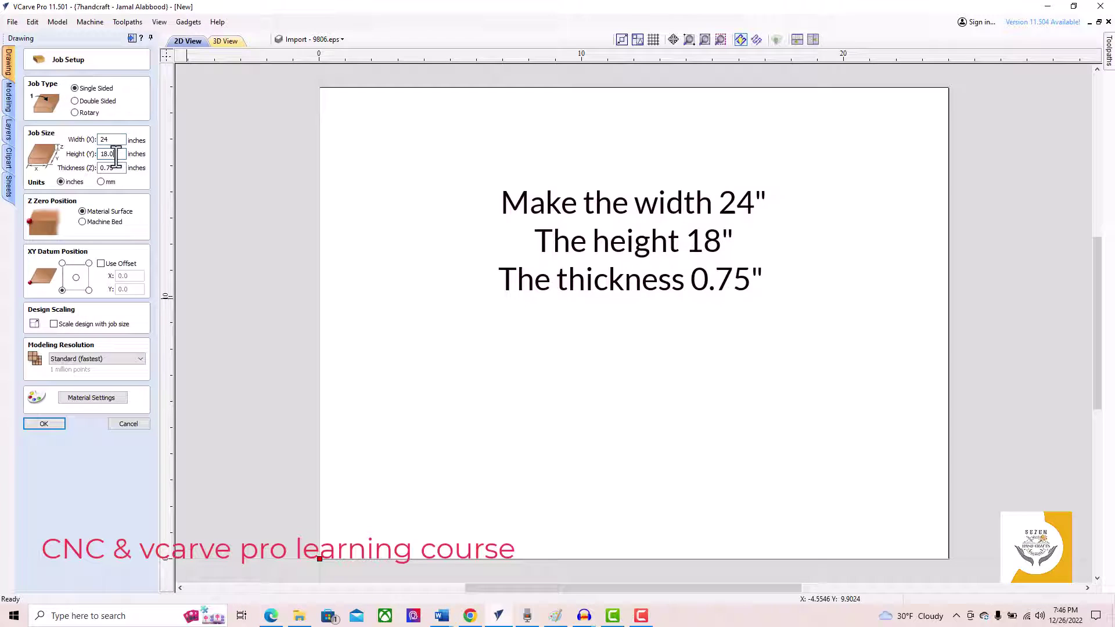
drag(116, 155, 99, 153)
text(18)
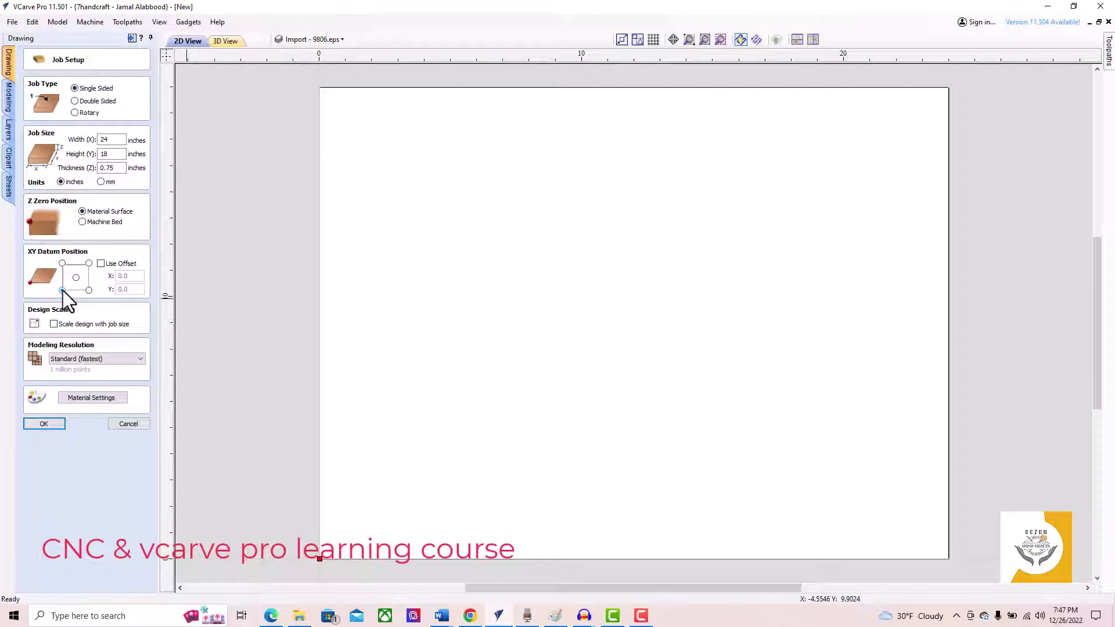
click(46, 425)
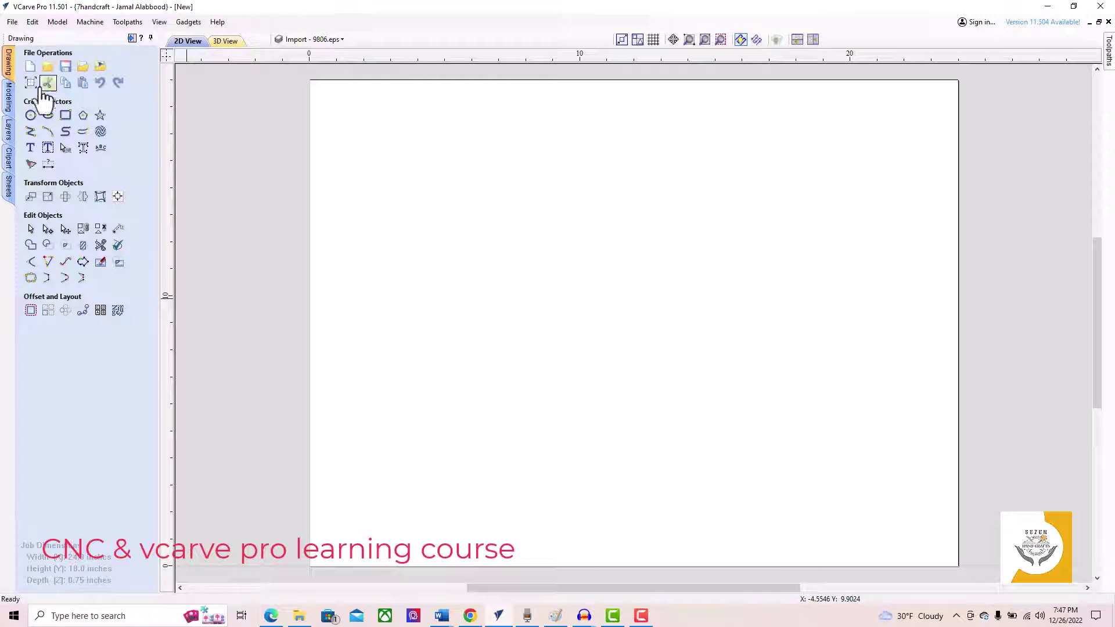
- Start Save As and name the job 'example'
click(13, 22)
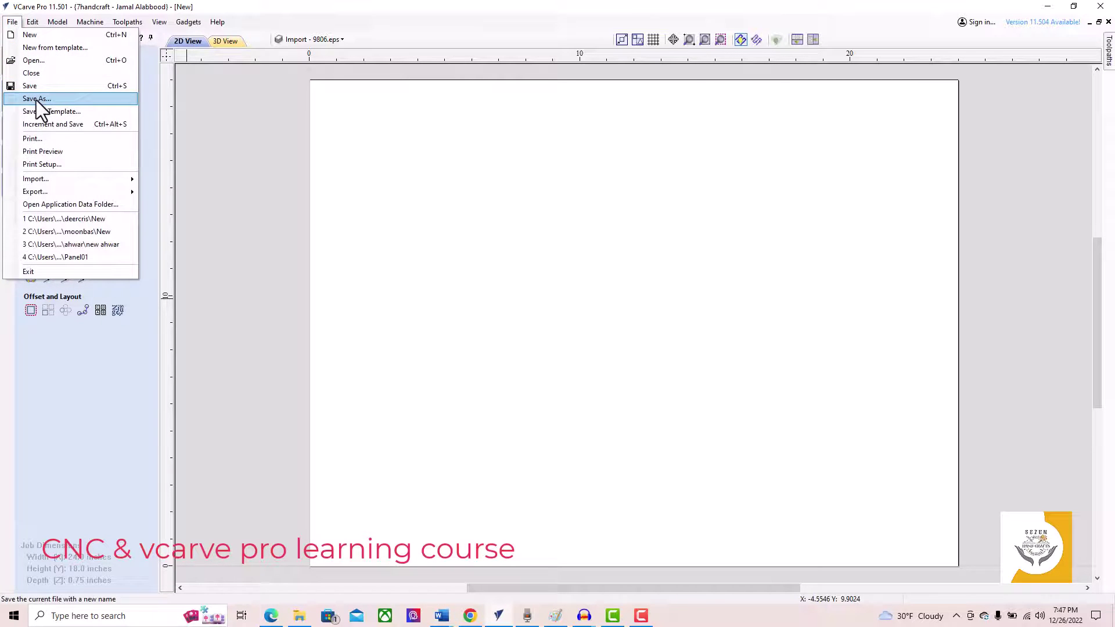
click(36, 100)
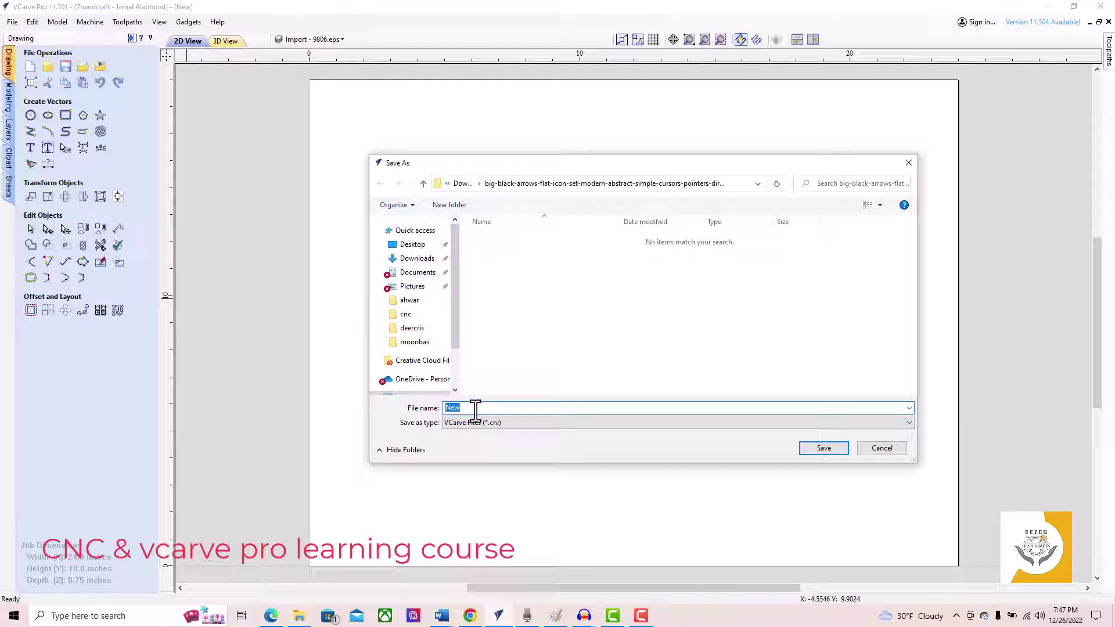
text(example)
- Create an 'example' folder in Downloads and save the job inside it
click(413, 259)
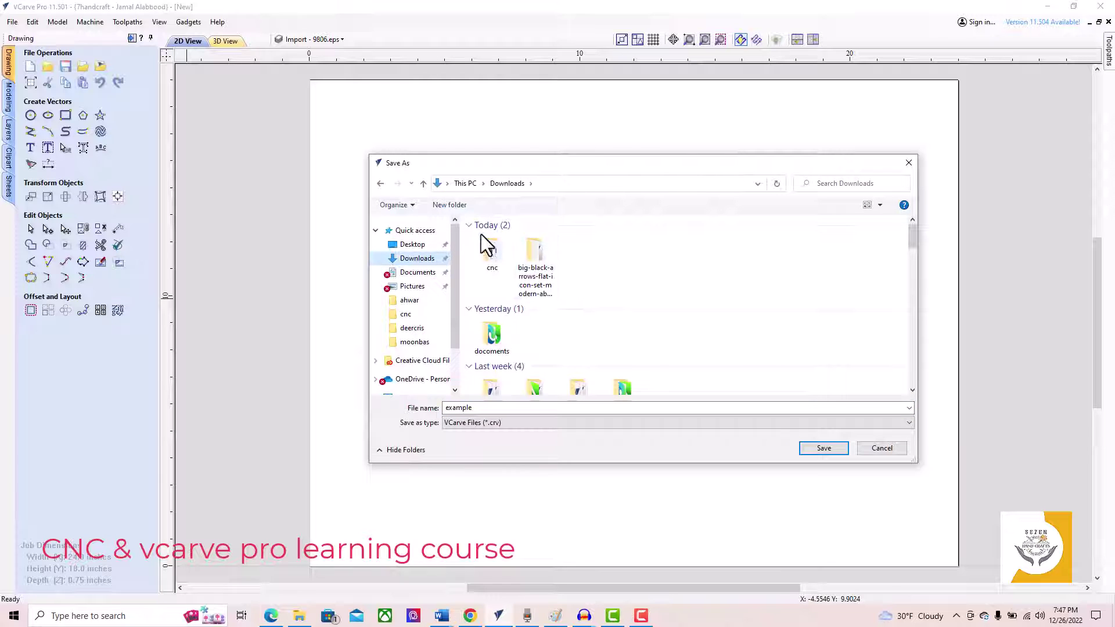
click(446, 204)
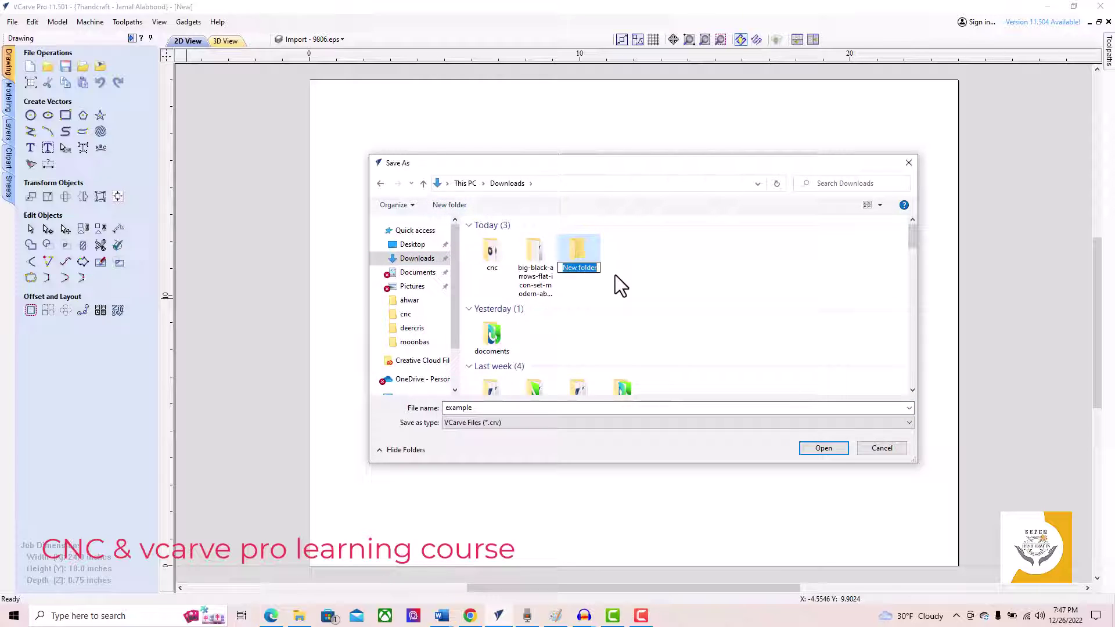
text(example)
key(Return)
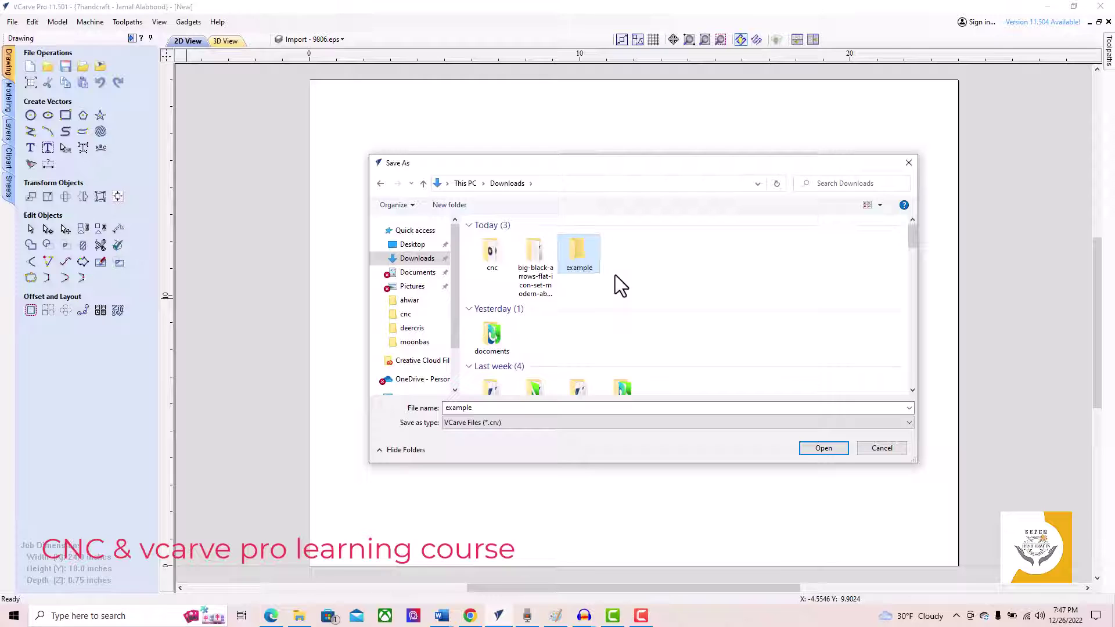
click(824, 454)
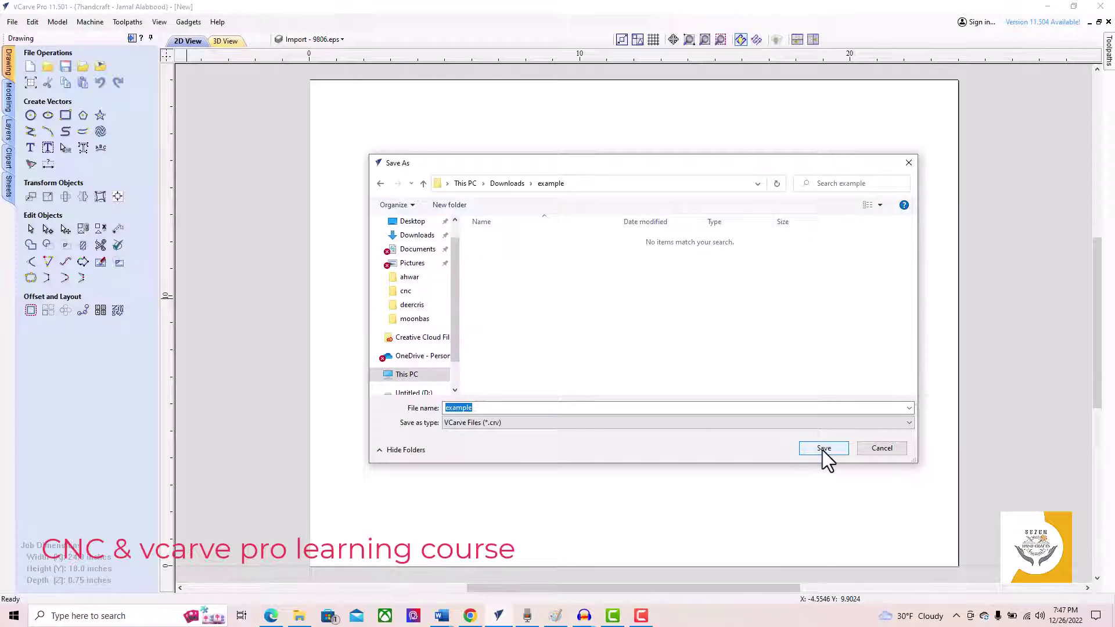
click(823, 449)
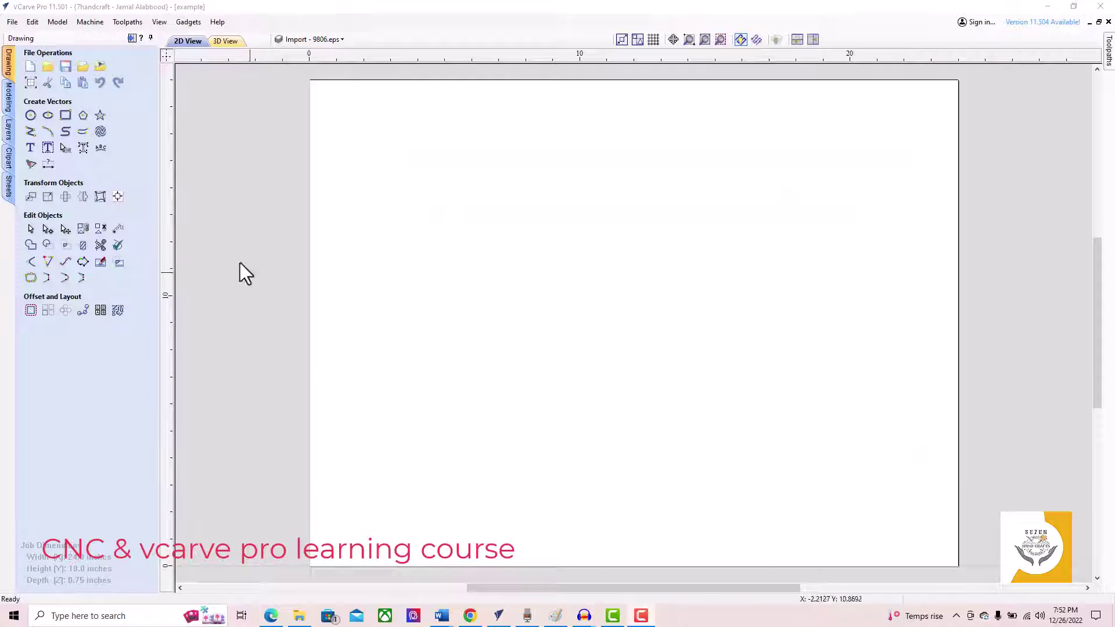
- Create the text 'MEN' in Algerian font at 4.0 inches high
click(30, 148)
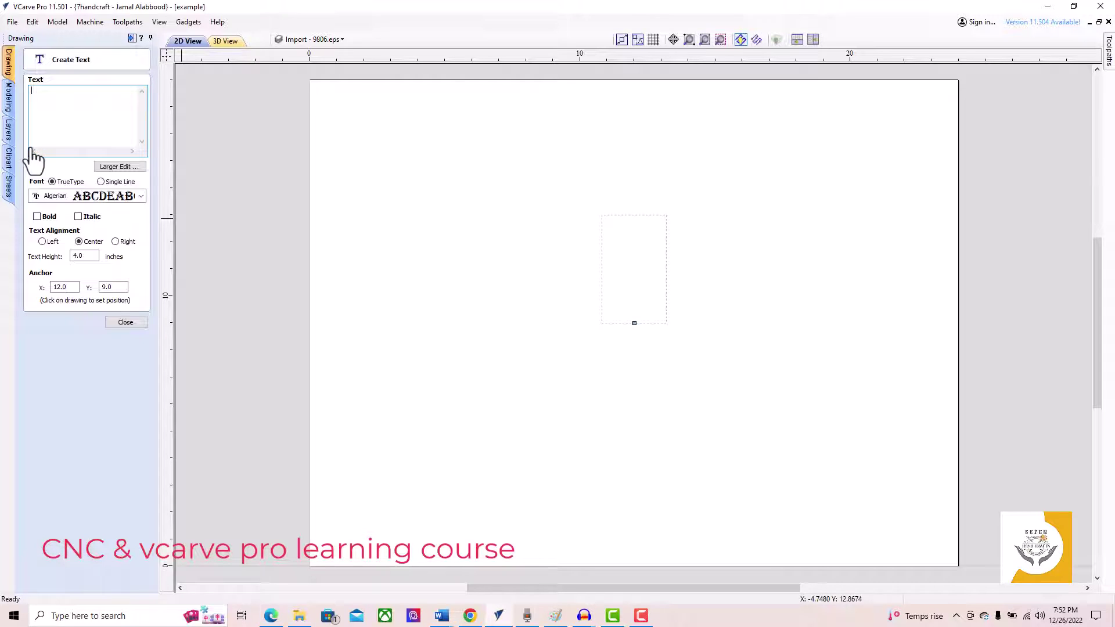
click(44, 128)
text(MEN)
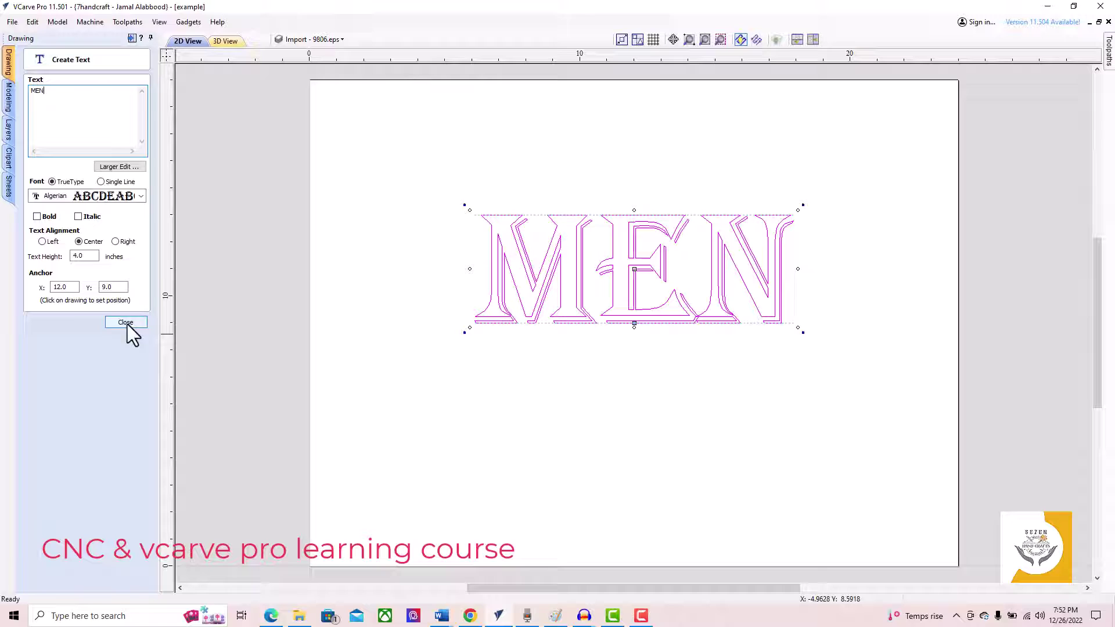
click(84, 256)
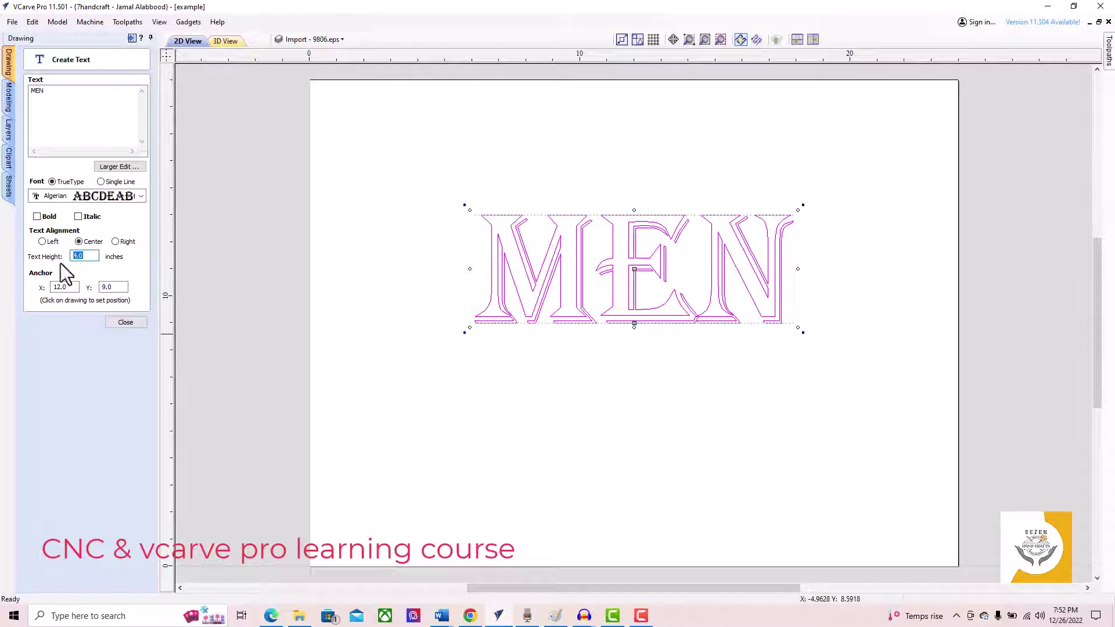
click(125, 322)
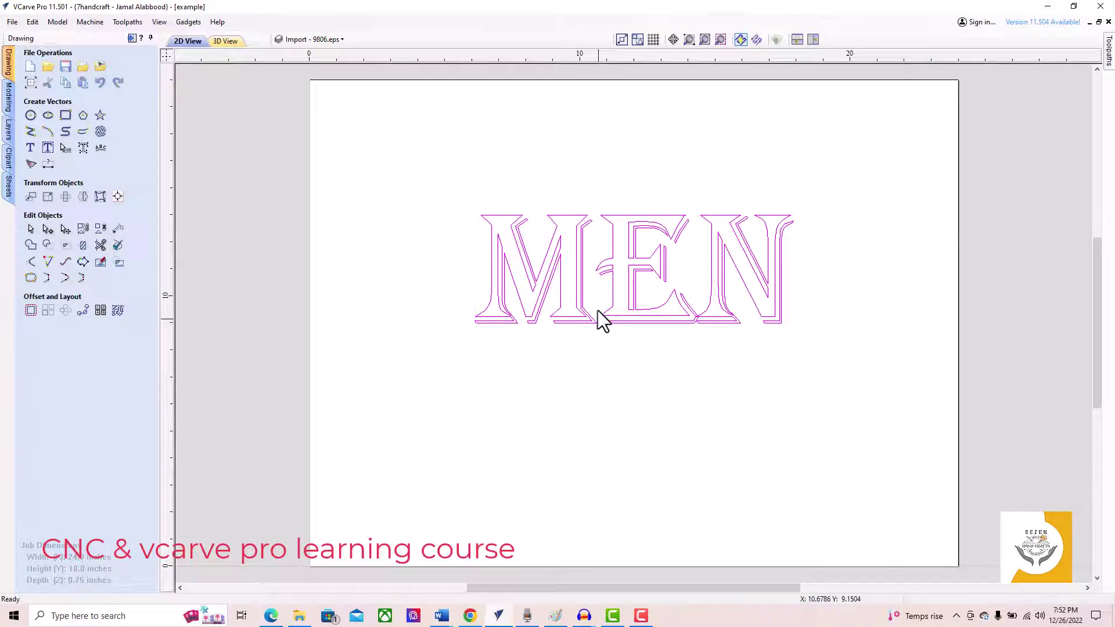
- Drag the MEN text higher up the sheet and deselect it
click(615, 246)
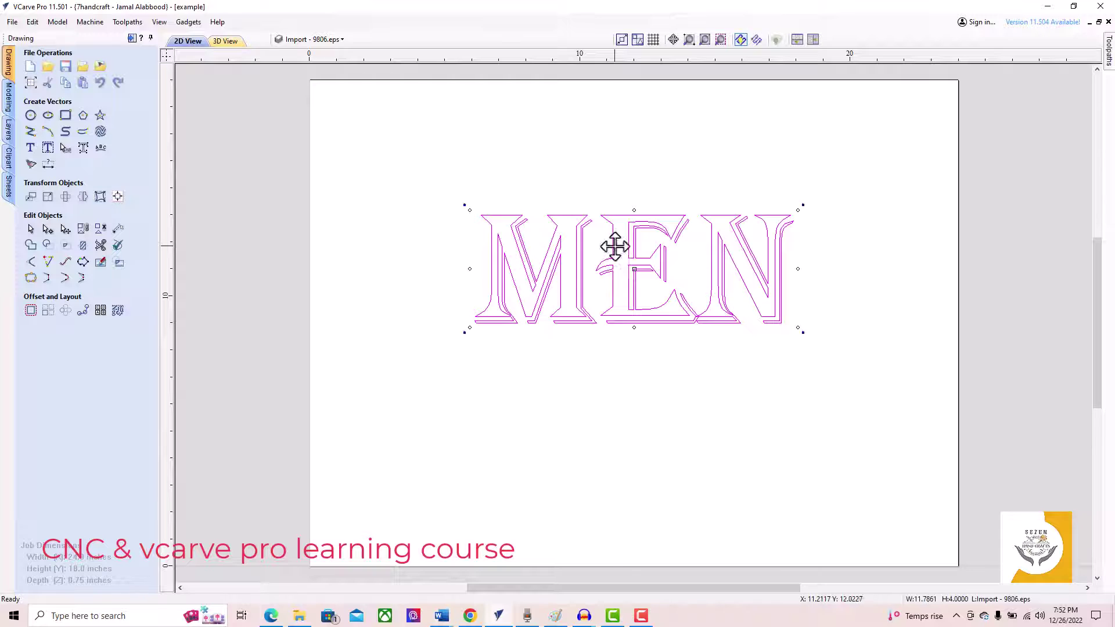
drag(614, 246, 617, 225)
click(612, 352)
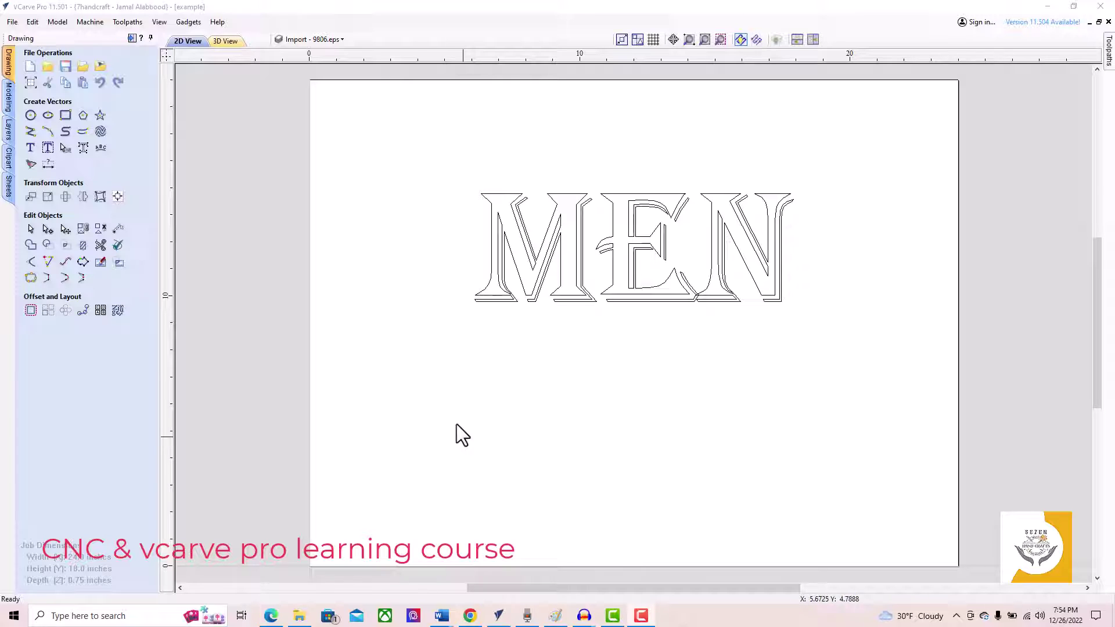
- Drop the Panel17 wavy border onto the sheet and scale it to about 21.6 x 14.9 inches
click(9, 157)
mouse_move(128, 543)
mouse_down()
mouse_move(124, 566)
mouse_move(567, 428)
mouse_move(565, 409)
mouse_up()
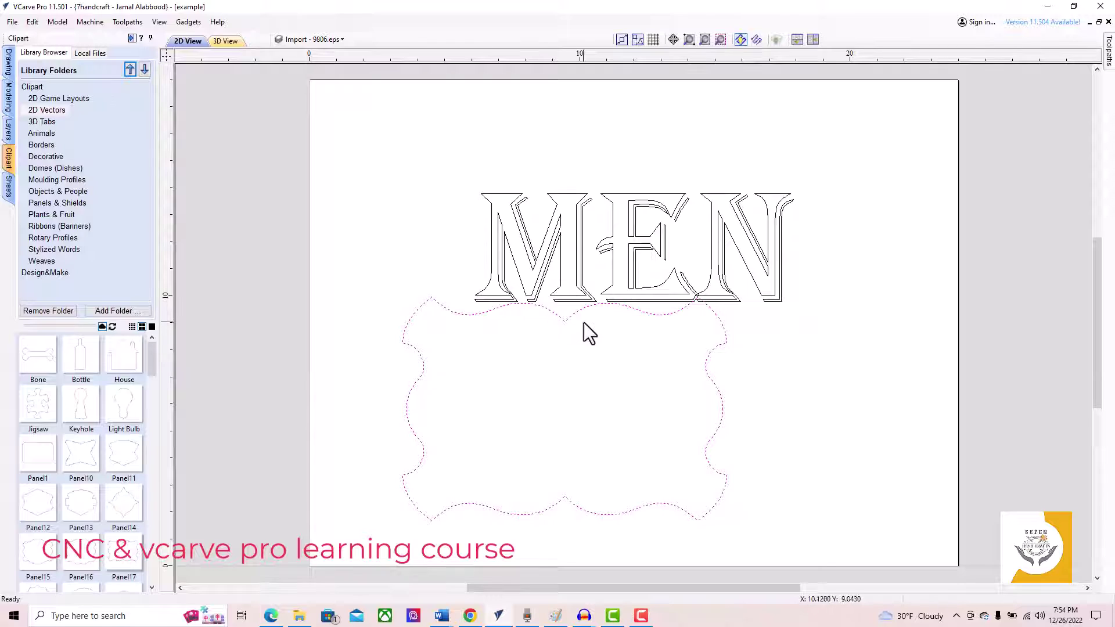
click(724, 340)
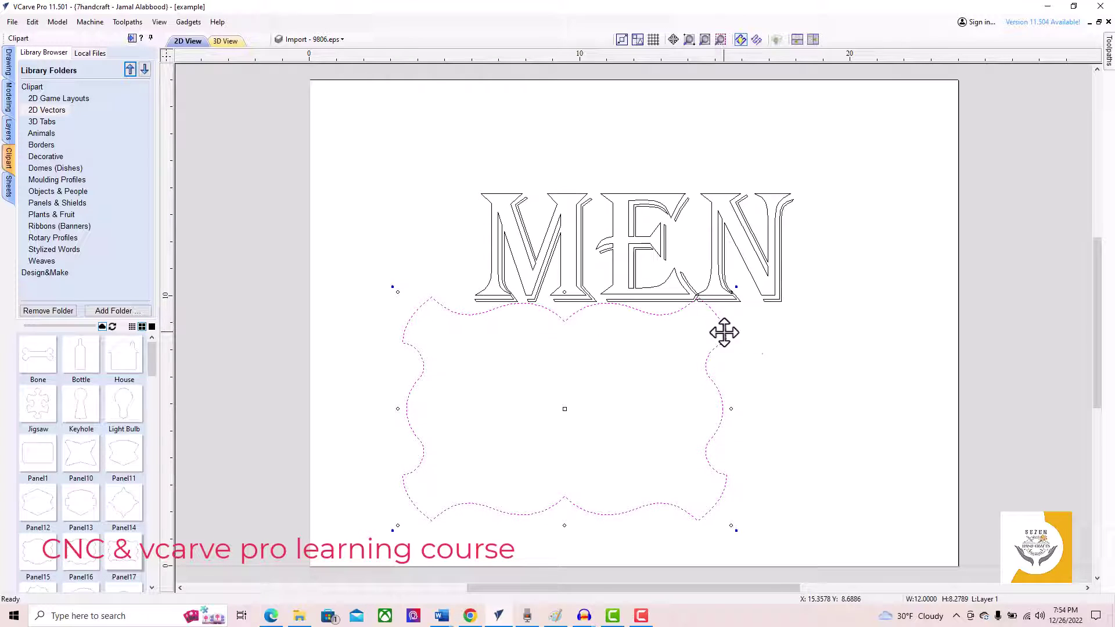
drag(735, 287, 822, 203)
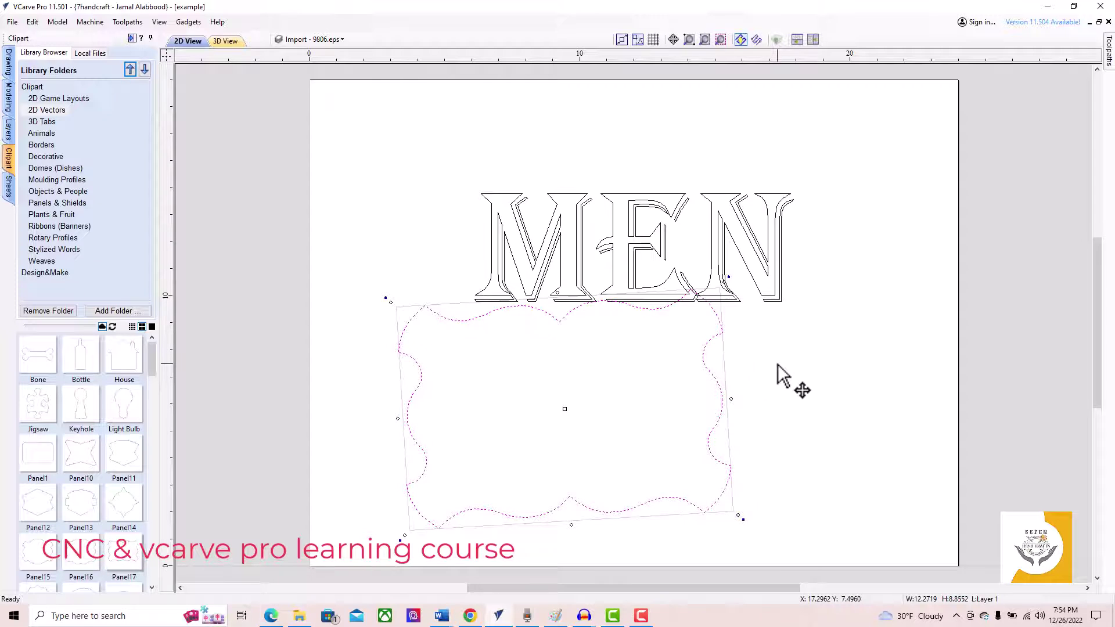
key(ctrl+z)
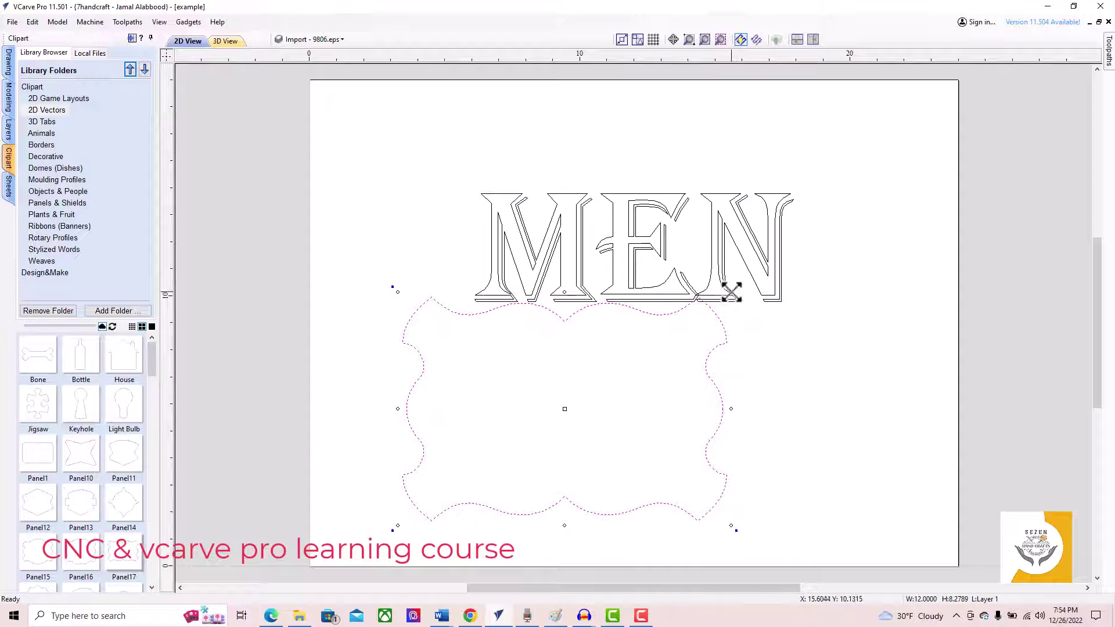
drag(737, 287, 922, 150)
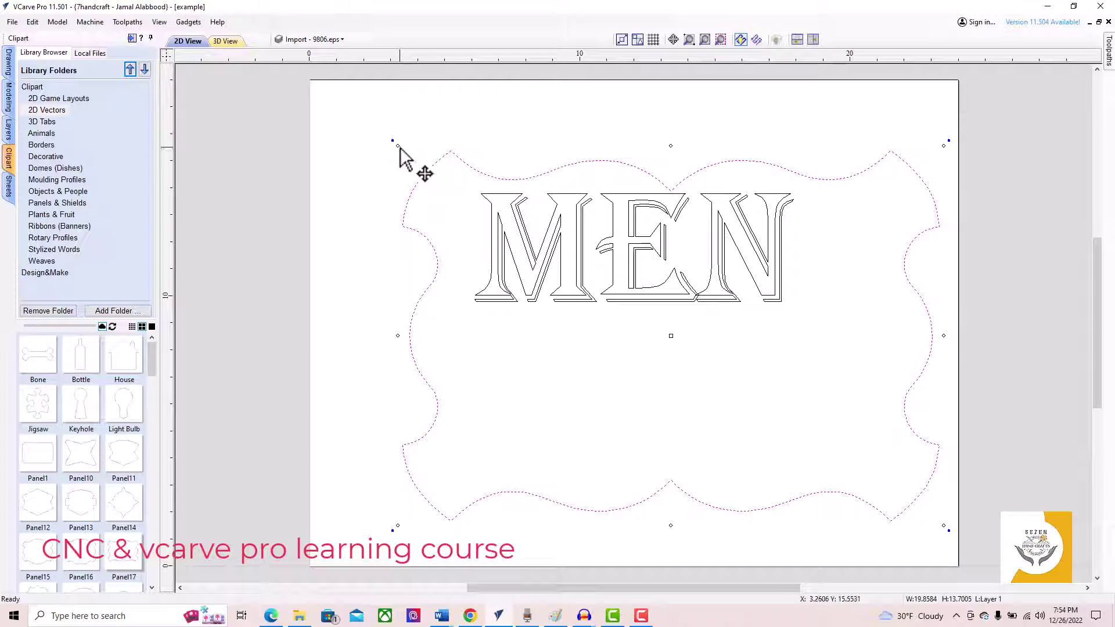
drag(398, 148, 347, 111)
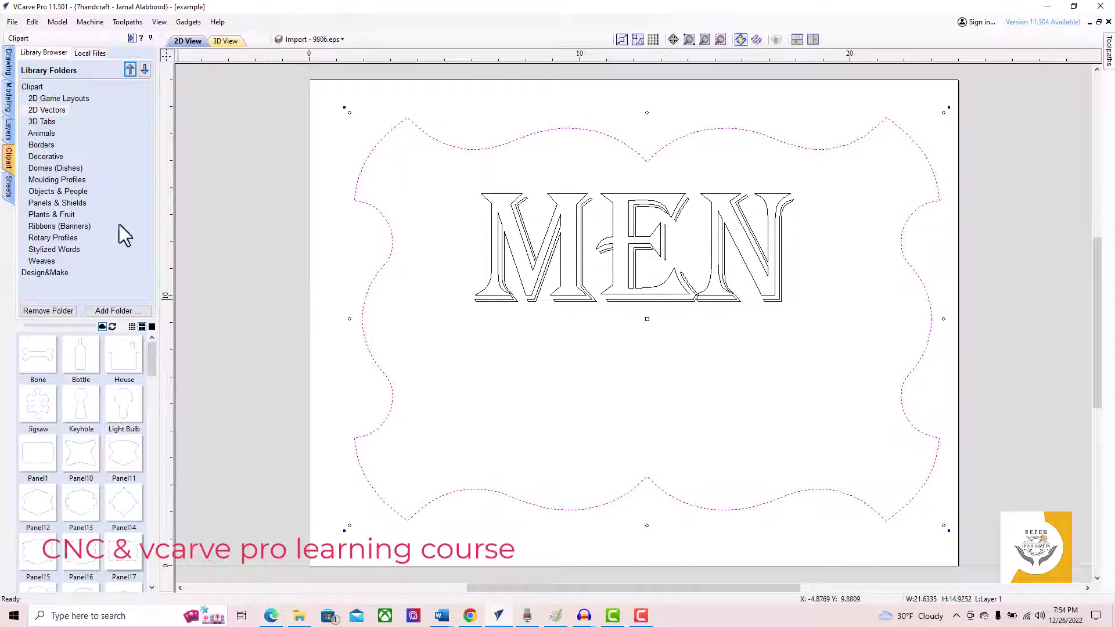
- Centre the wavy panel on the material with the alignment tools
click(8, 61)
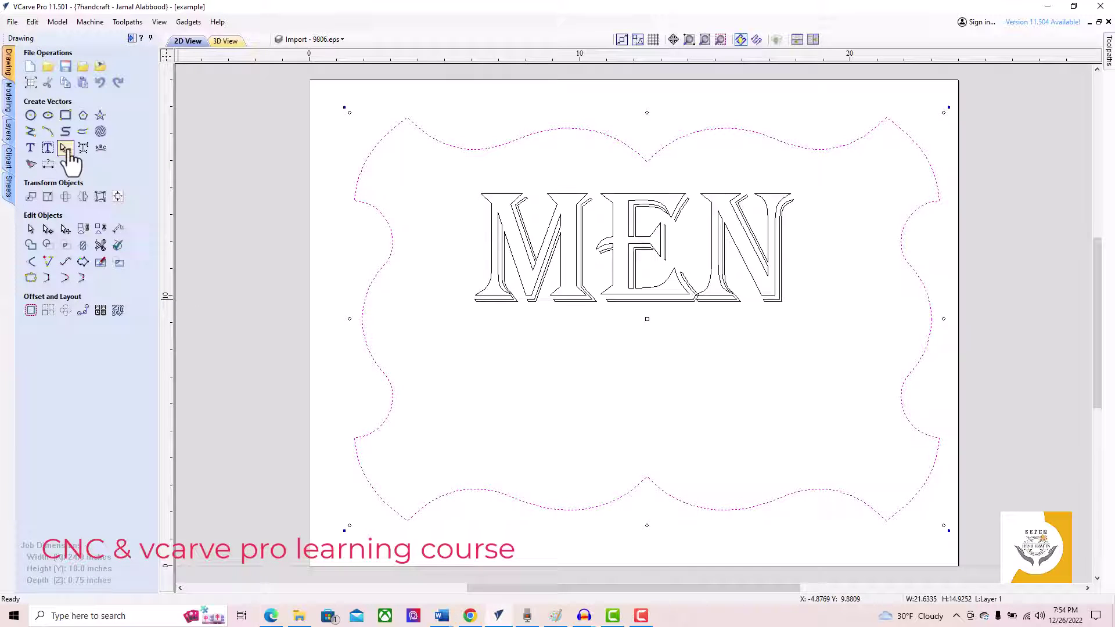
click(119, 212)
click(87, 97)
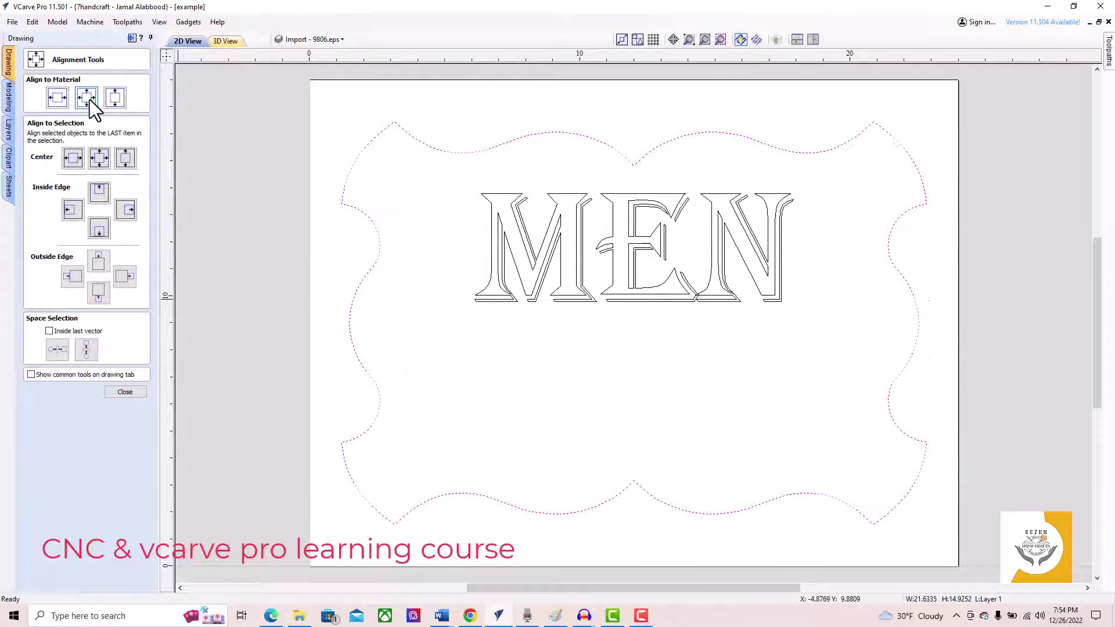
click(125, 392)
- Move the MEN lettering lower so it sits centred in the panel, then deselect
click(657, 301)
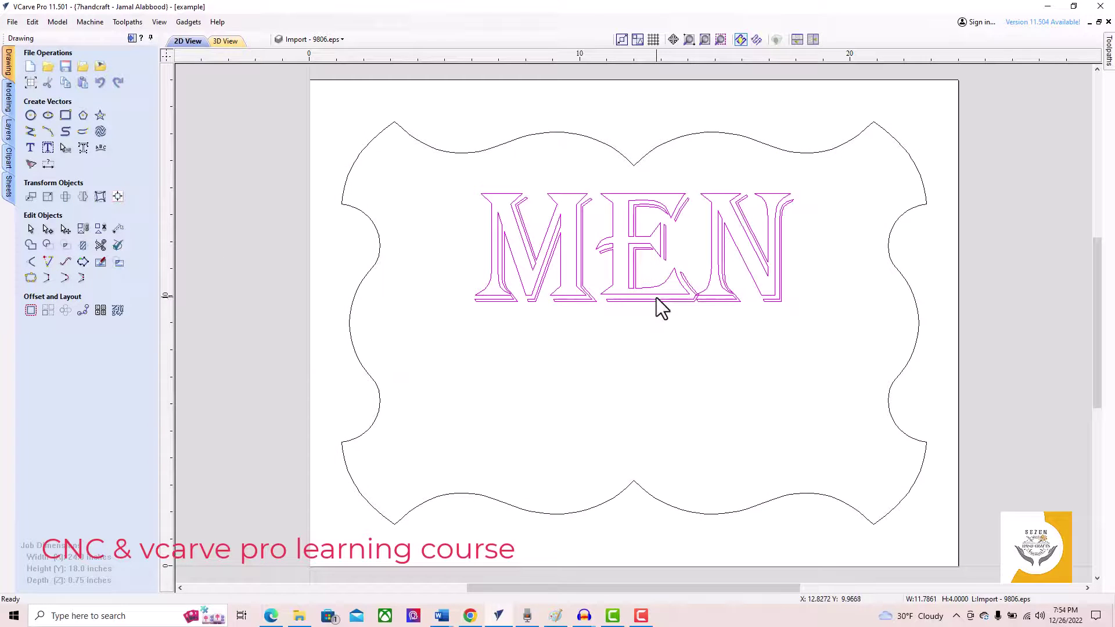
click(657, 301)
click(658, 301)
drag(659, 302, 658, 359)
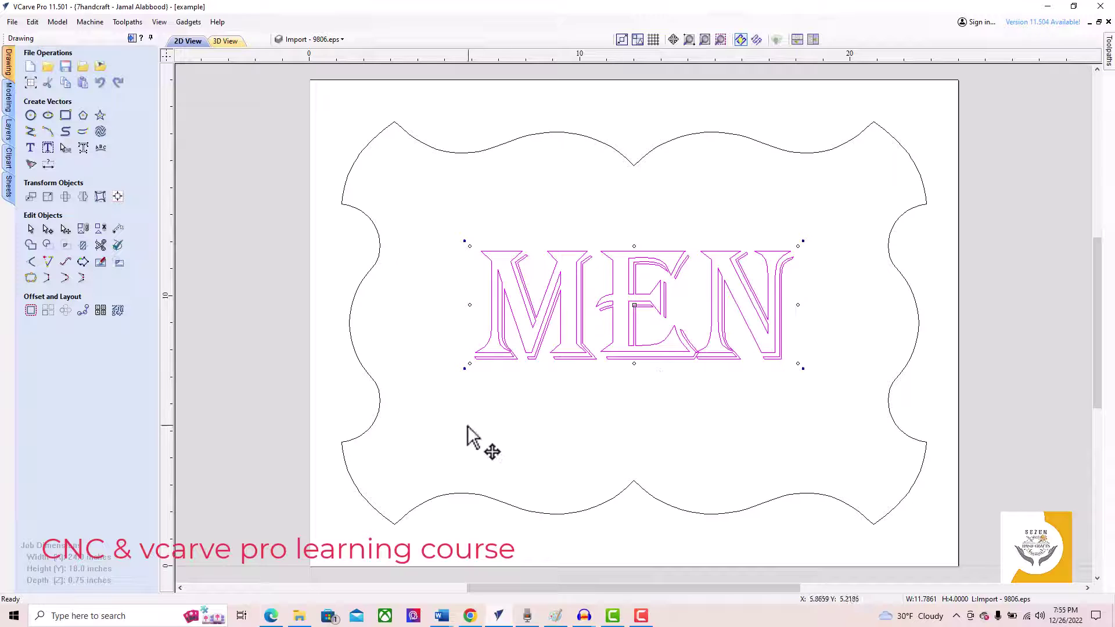
click(292, 358)
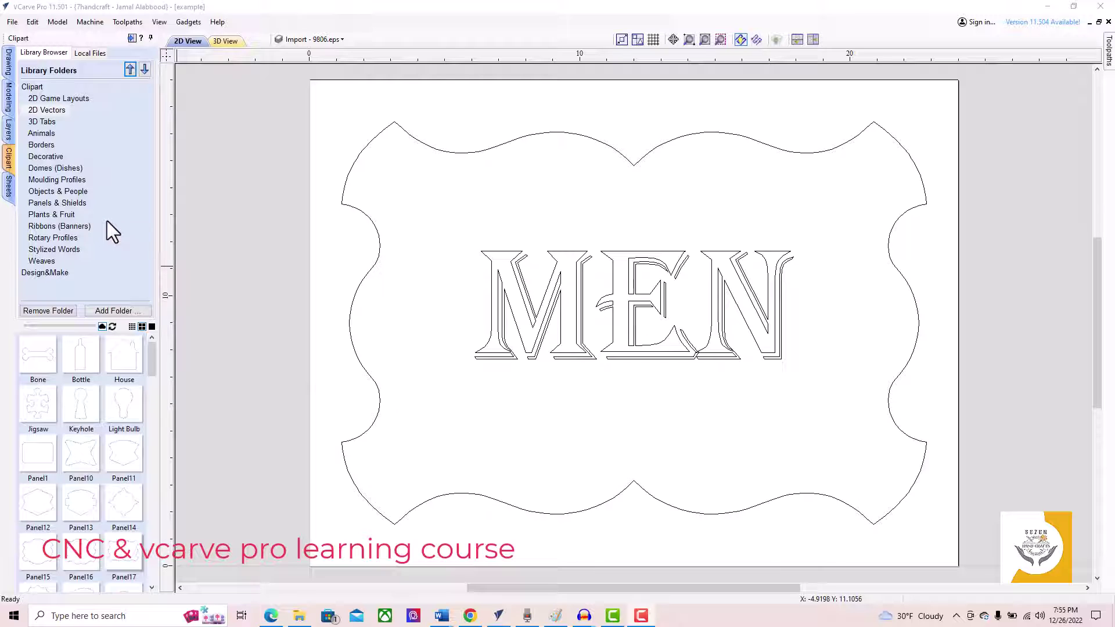
- Place the Moulding_4 profile below MEN, rotate it flat and narrow it to about 0.77 inches
click(54, 180)
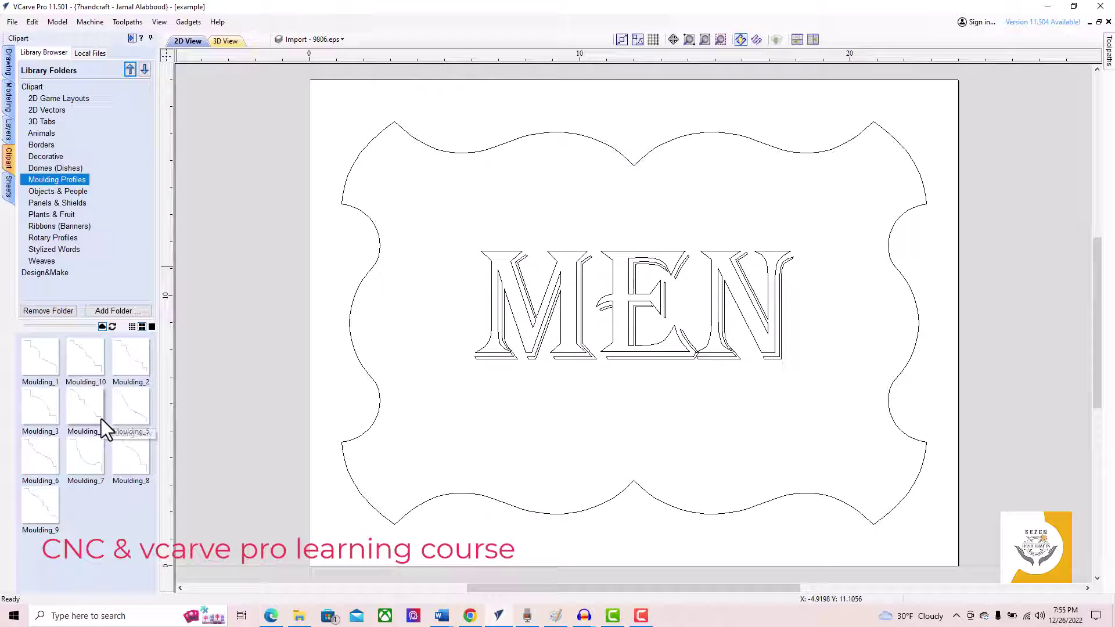
drag(101, 419, 555, 439)
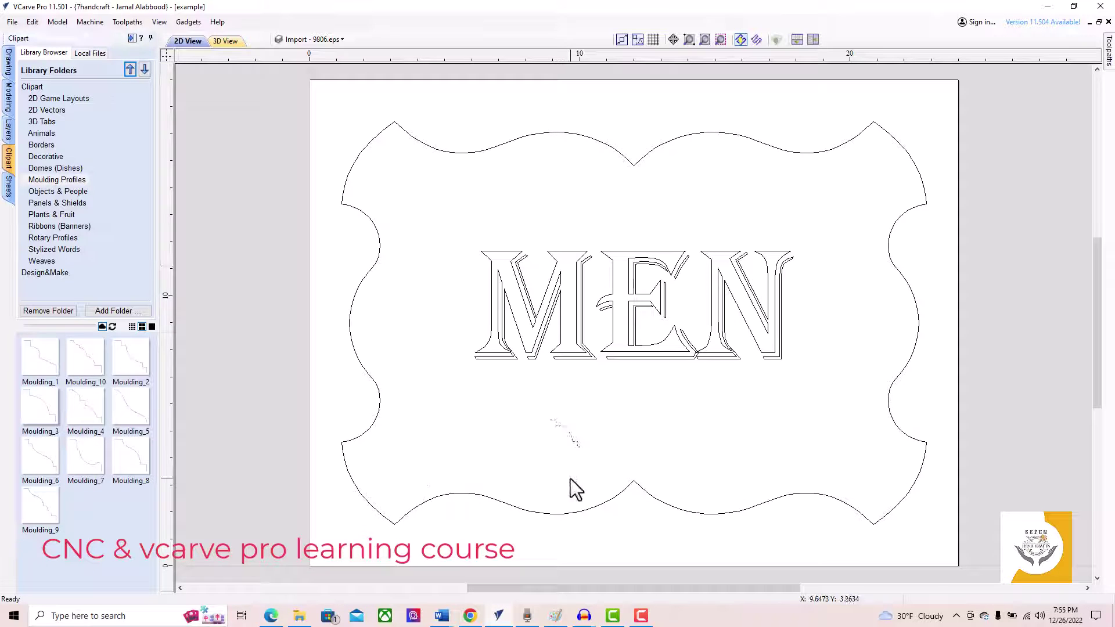
click(574, 443)
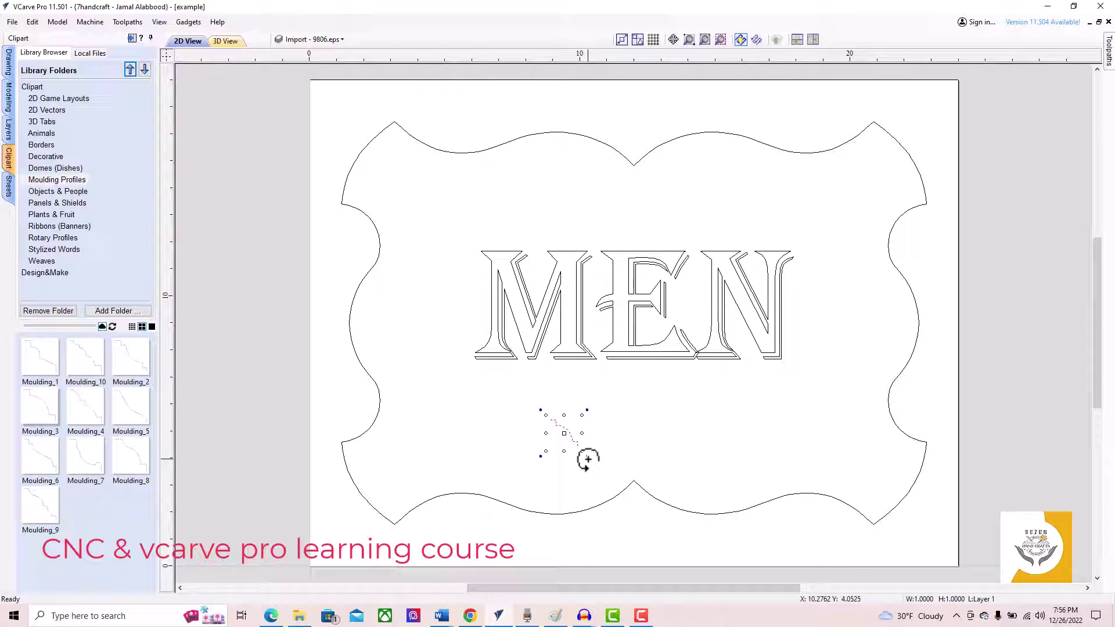
drag(588, 460, 579, 427)
scroll(566, 440, up, 5)
drag(457, 426, 509, 419)
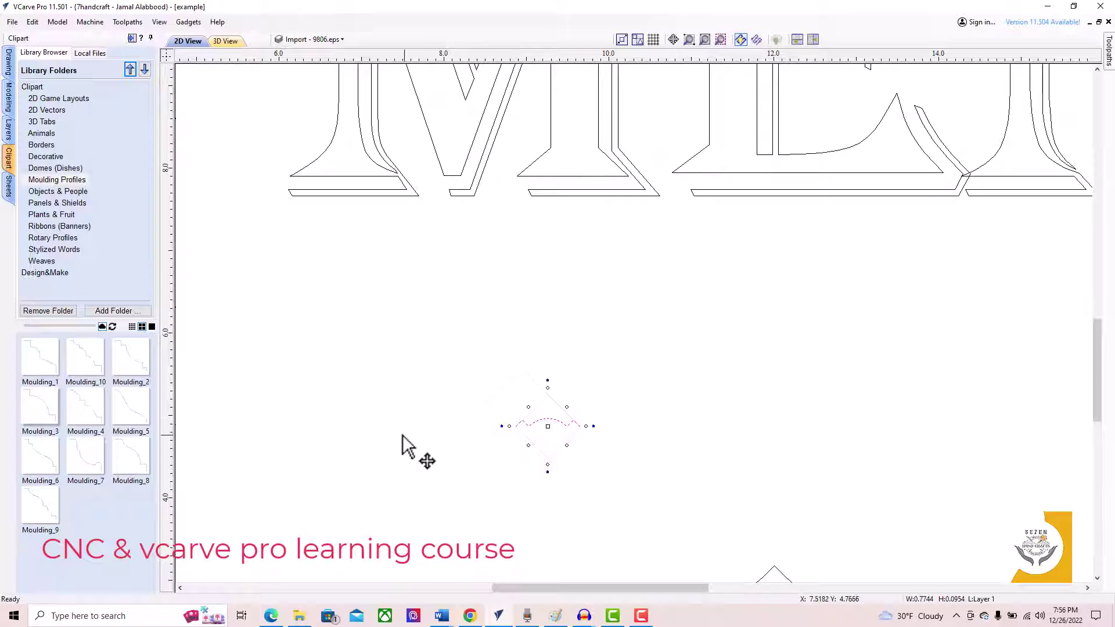
click(385, 436)
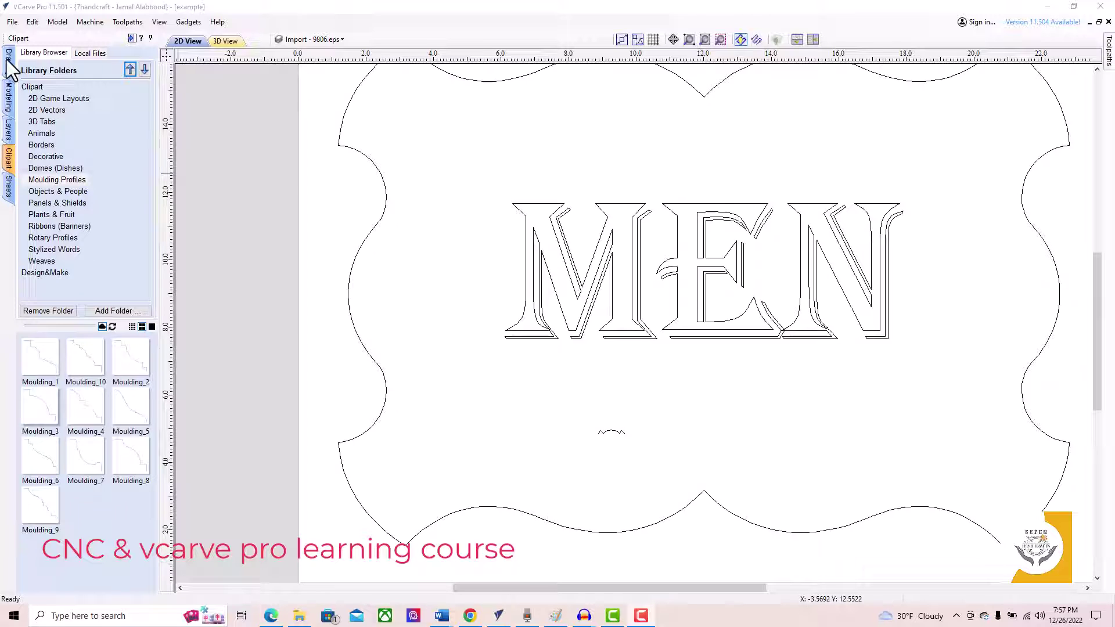
- Import vectors from the arrows folder in Downloads, choosing arrow.eps
click(8, 63)
click(82, 67)
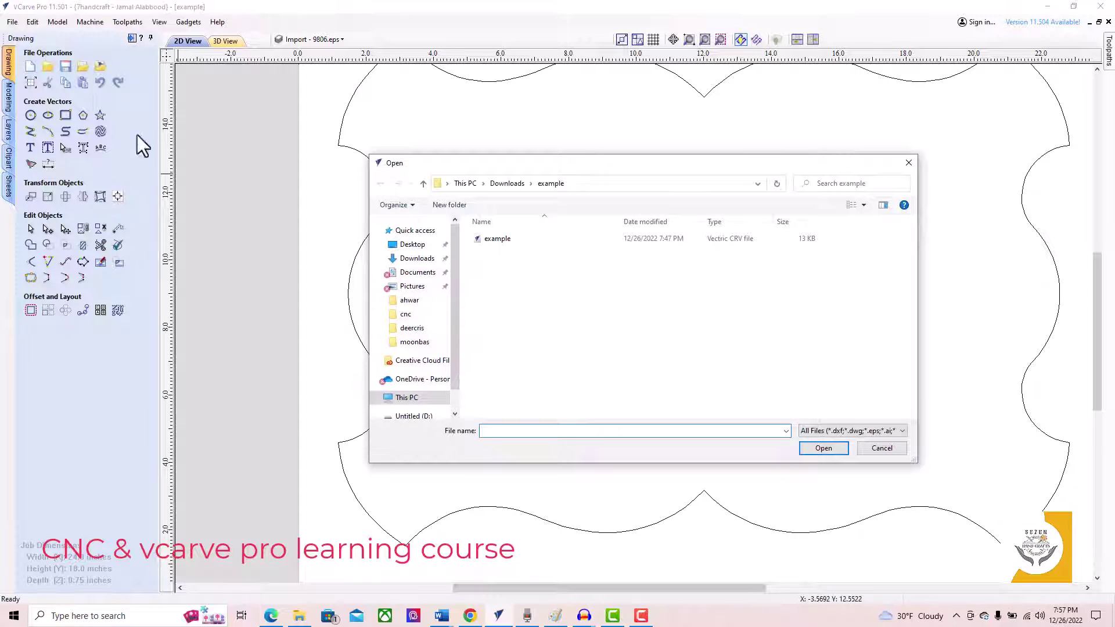
click(423, 184)
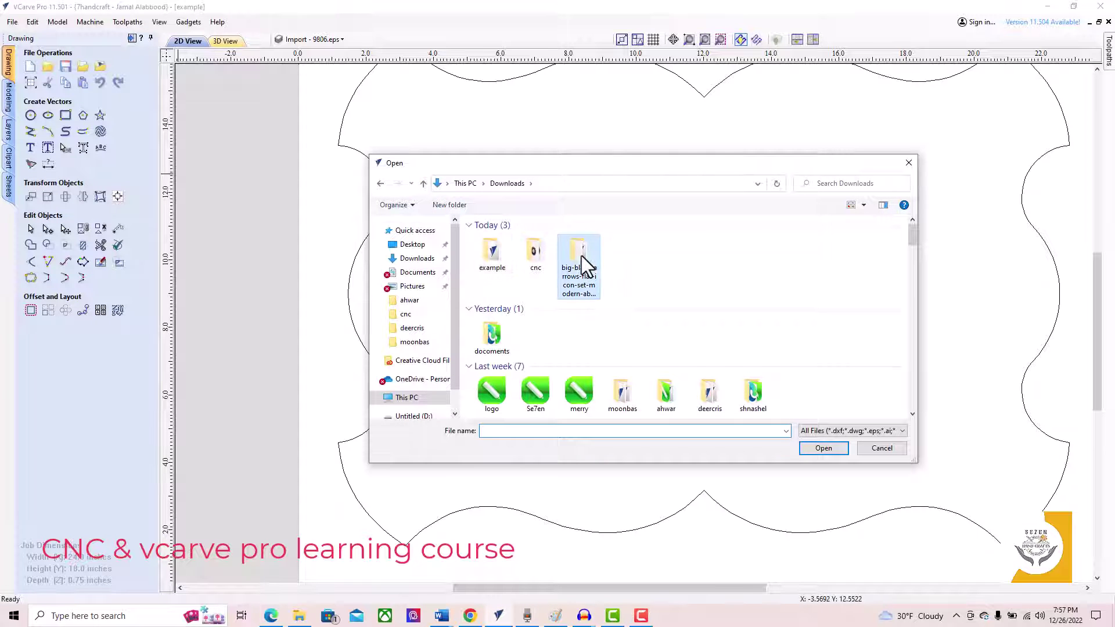
double_click(580, 255)
click(544, 252)
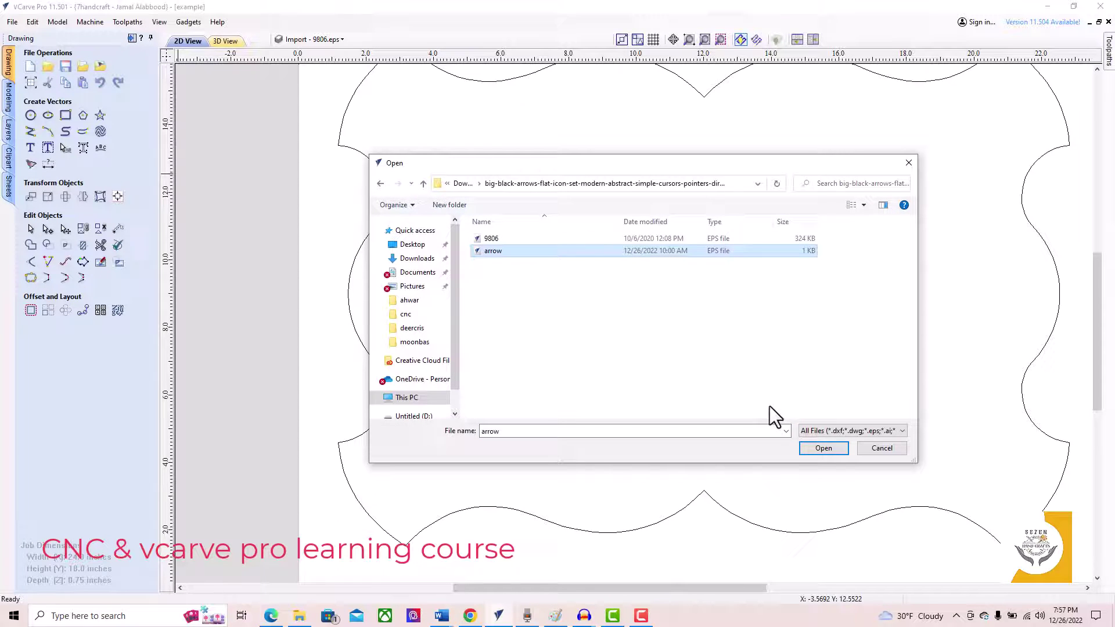
- Import arrow.eps, enlarge it into a wide arrow and flatten it vertically
click(822, 449)
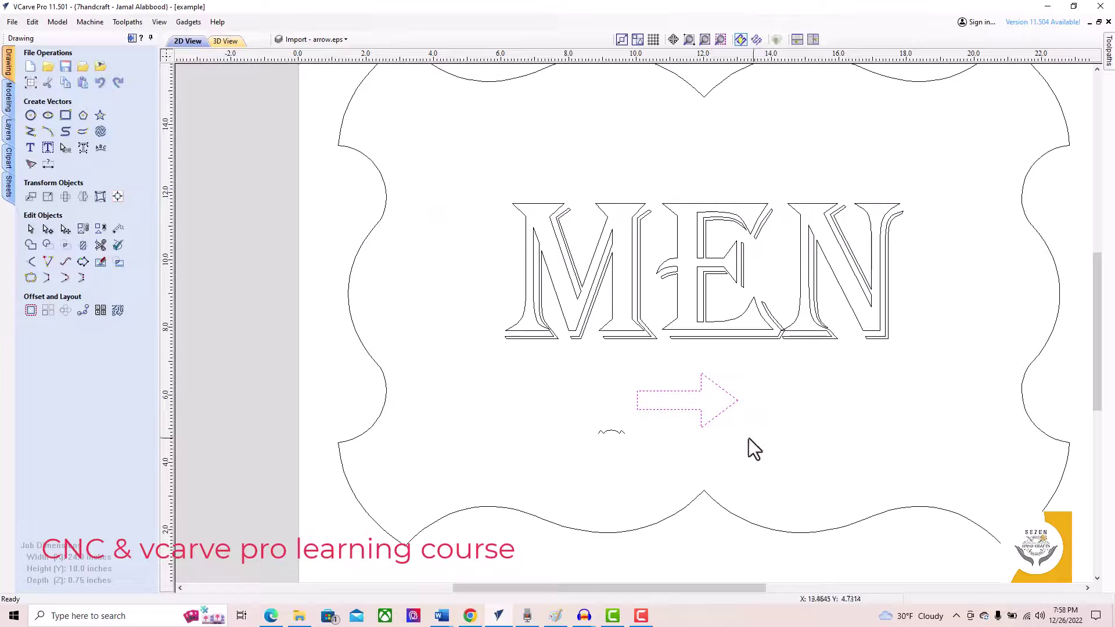
click(735, 401)
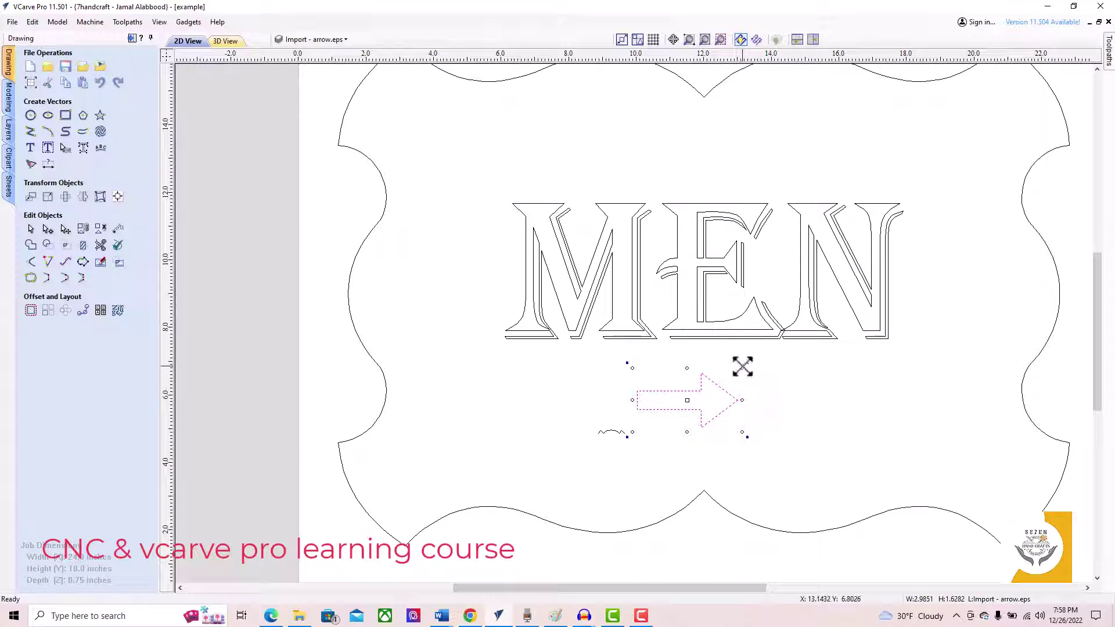
drag(743, 367, 988, 274)
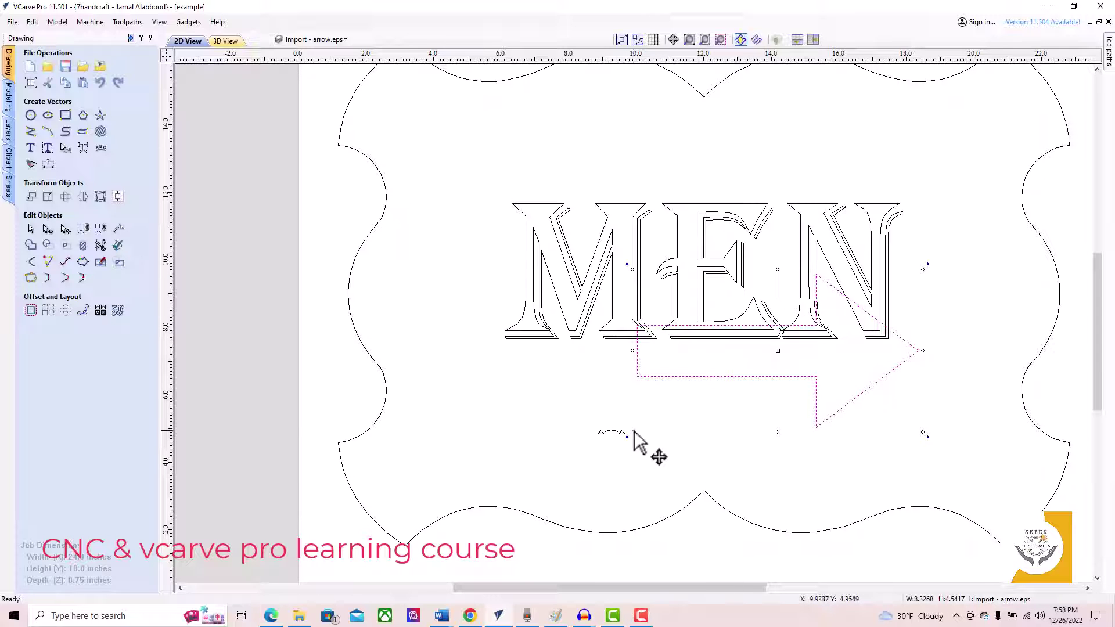
drag(630, 430, 497, 505)
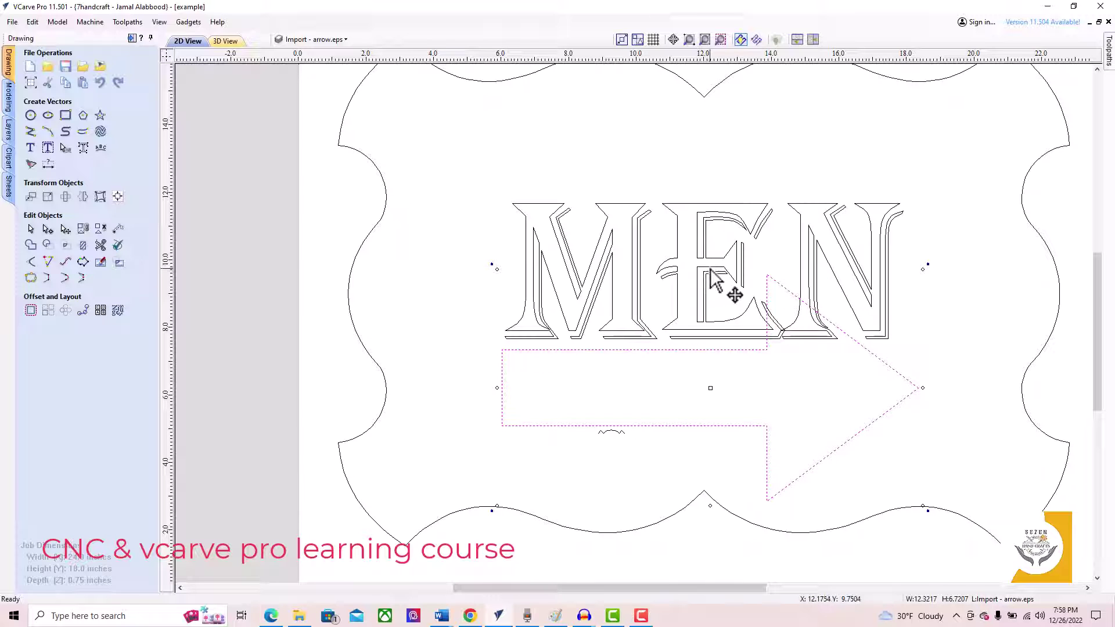
click(718, 309)
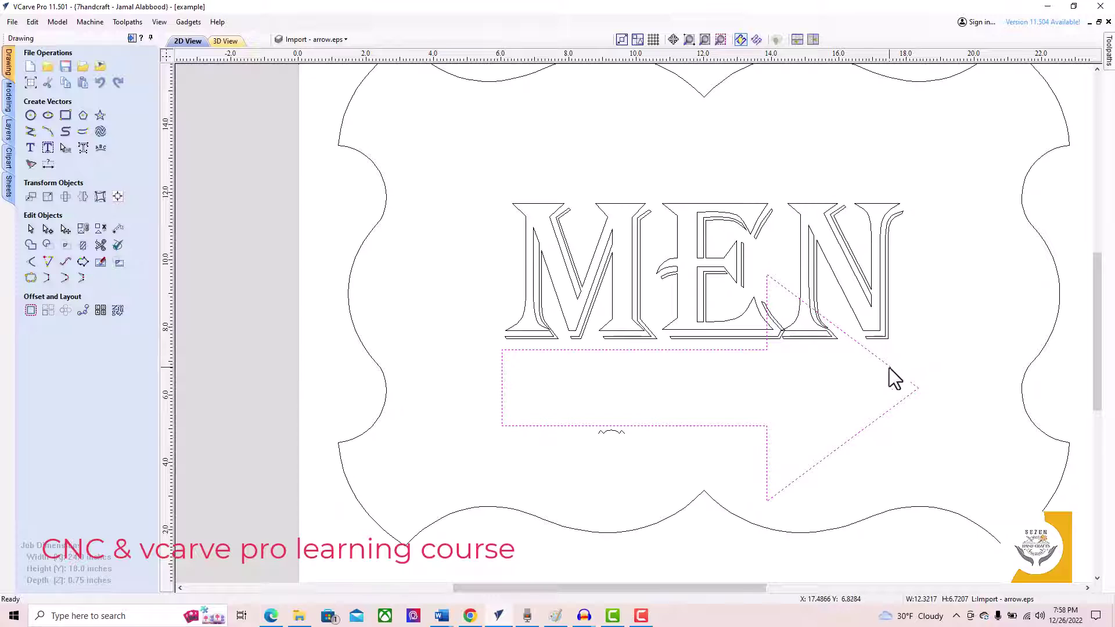
click(896, 378)
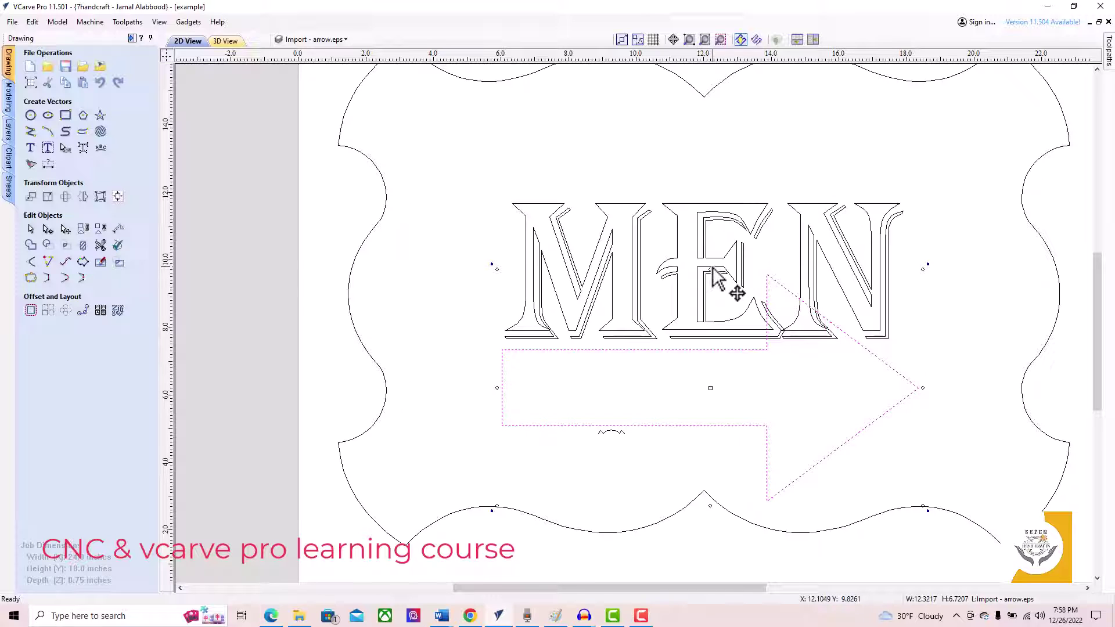
drag(709, 268, 708, 378)
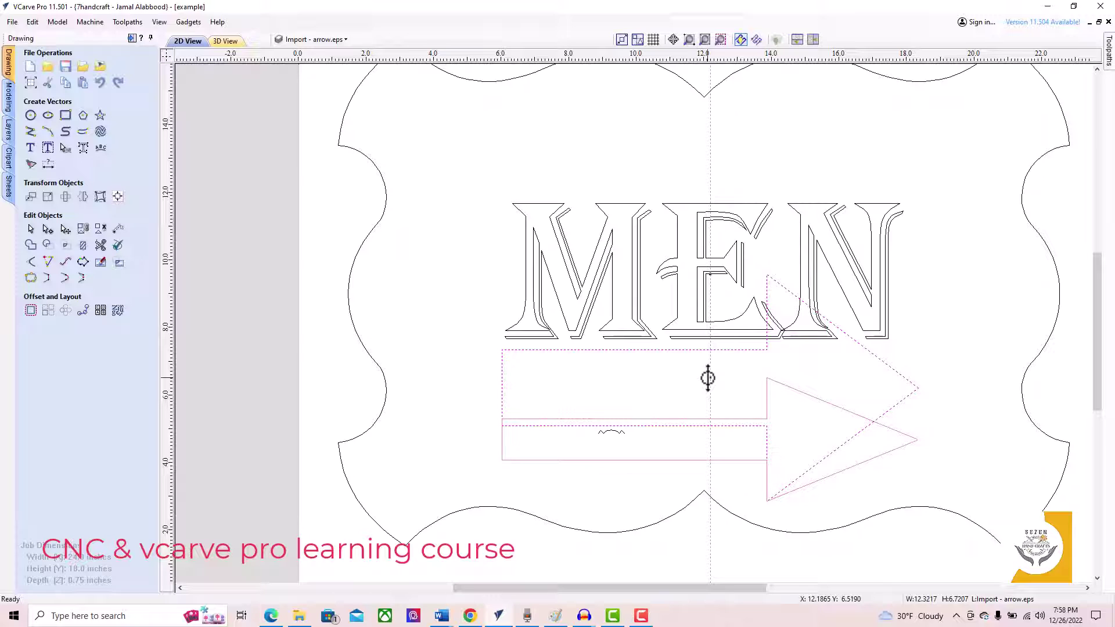
drag(708, 378, 707, 378)
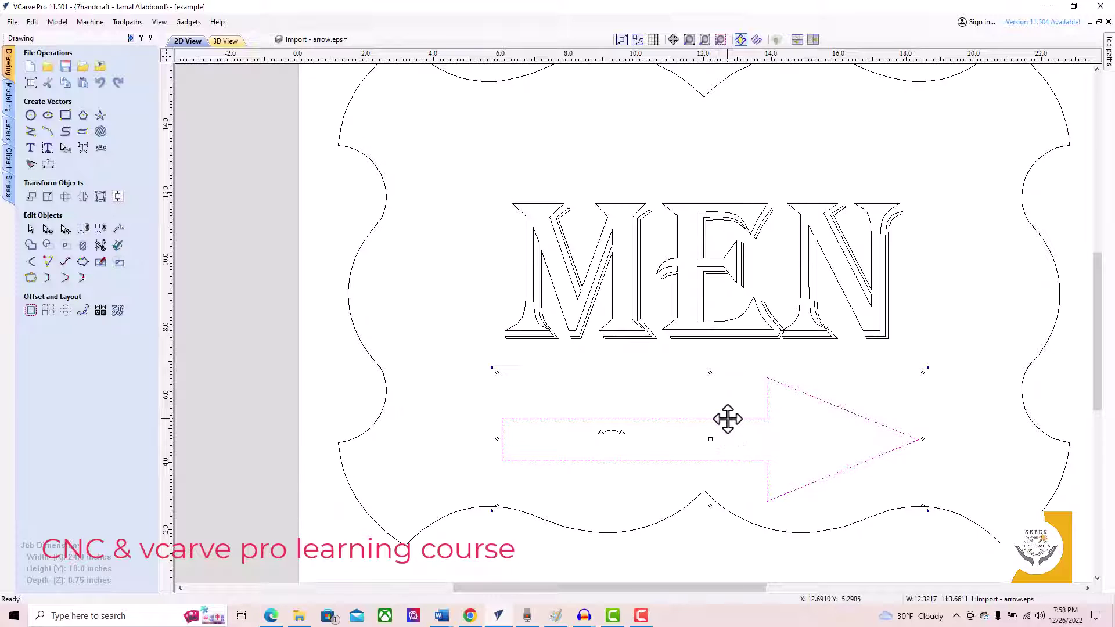
- Nudge the arrow and the MEN lettering upward with the arrow keys
key(Up)
key(Up)
key(Up)
key(Up)
key(Up)
key(Up)
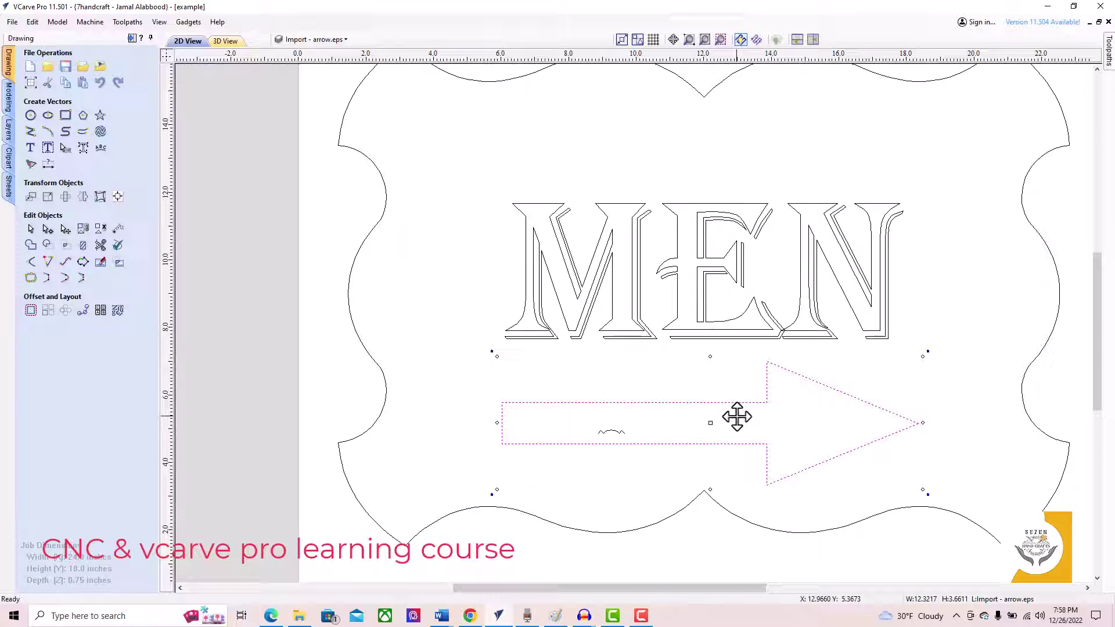
key(Up)
key(Up)
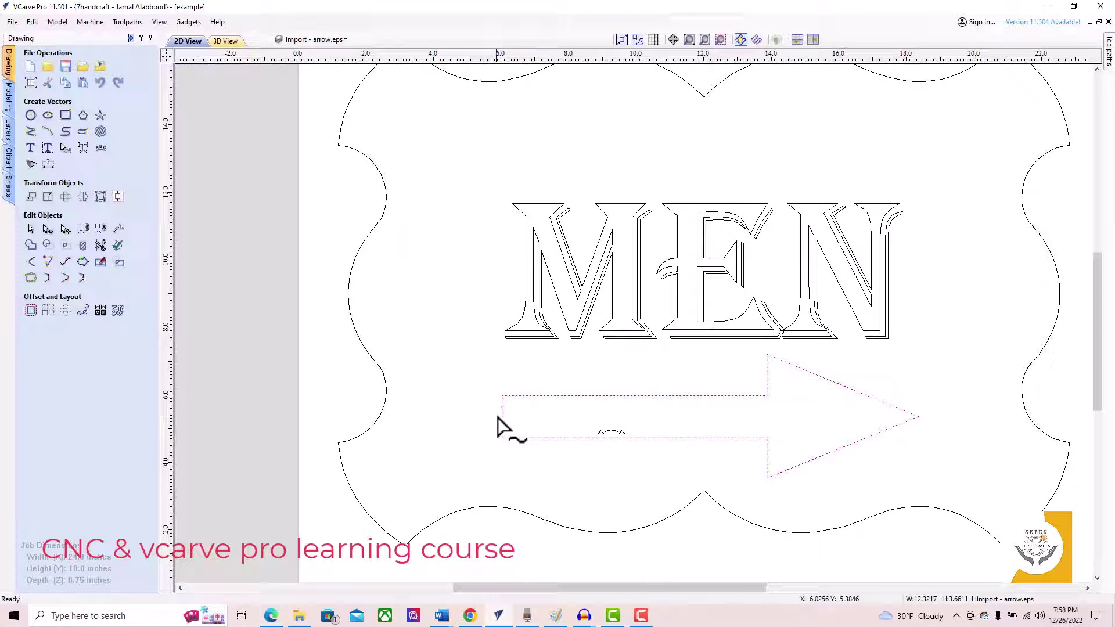
drag(498, 428, 510, 417)
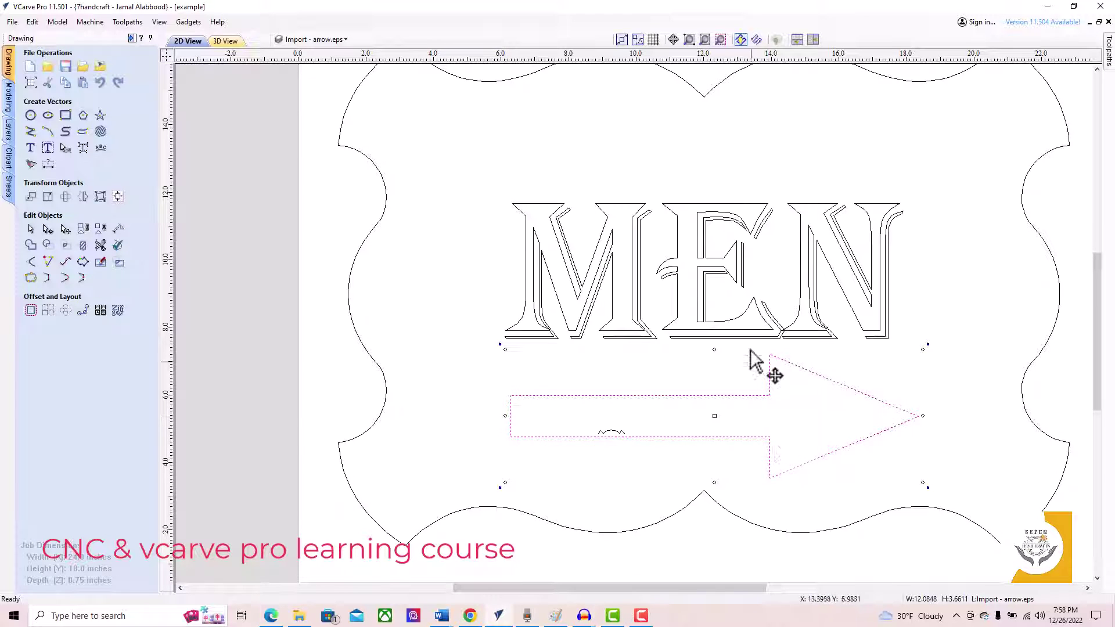
click(735, 333)
key(Up)
key(Up)
key(Up)
key(Up)
key(Up)
key(Up)
key(Up)
key(Up)
key(Up)
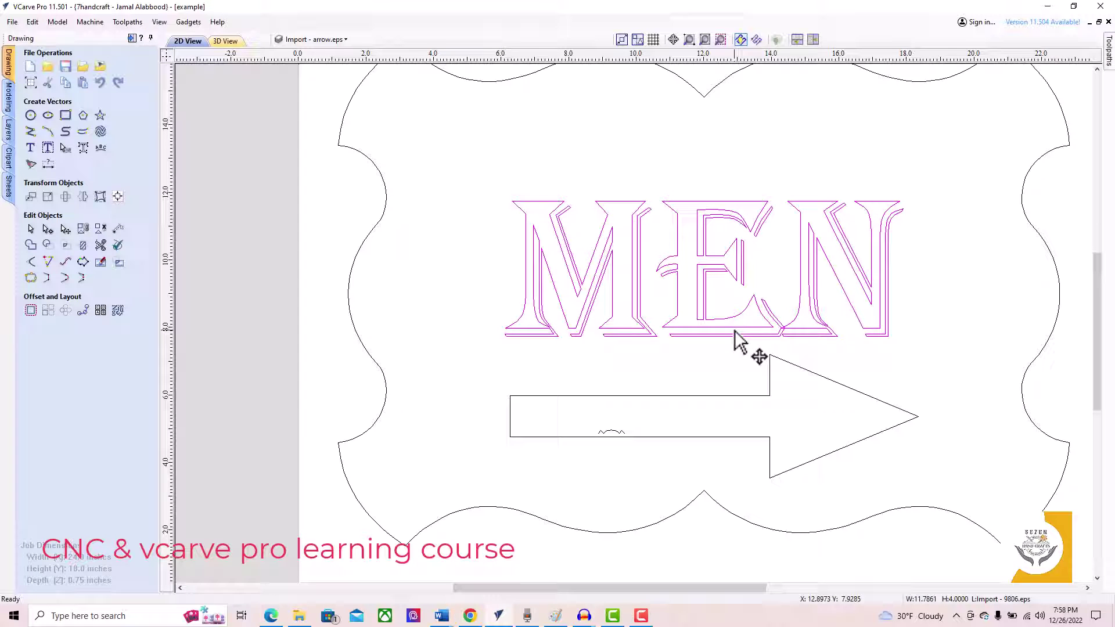
key(Up)
key(Up)
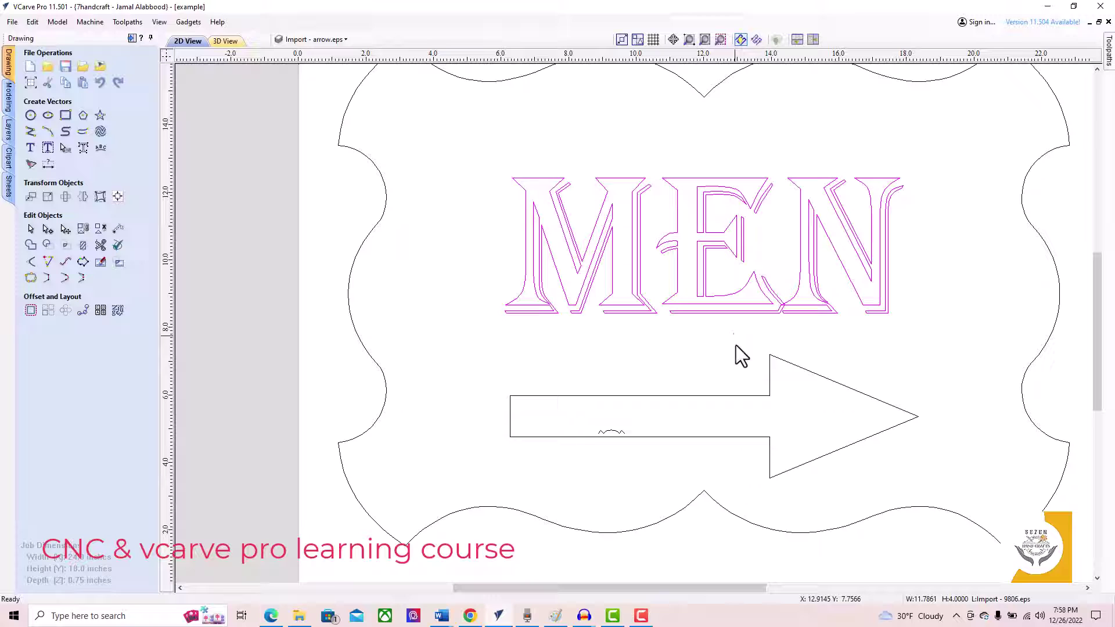
click(741, 397)
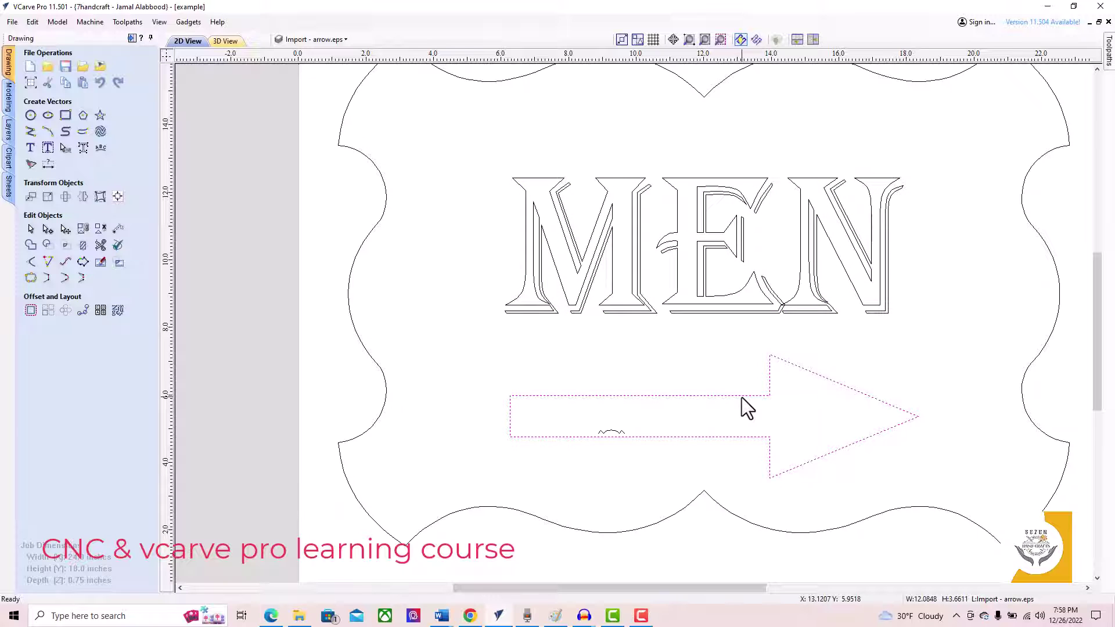
key(Up)
key(Up)
click(696, 461)
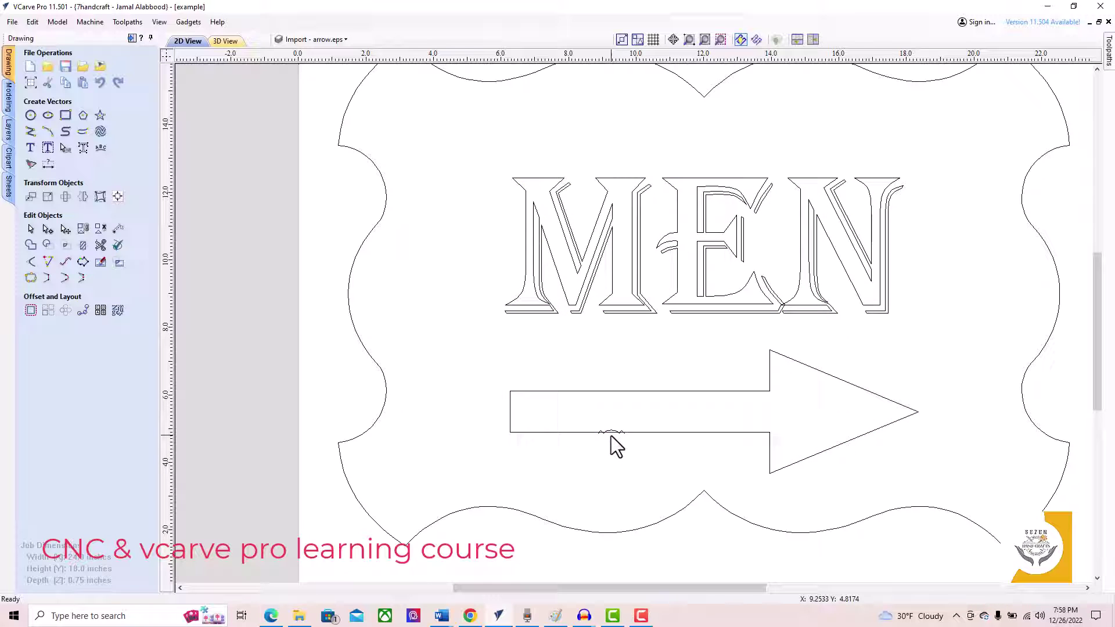
- Move the small moulding arc to the sign's lower-left corner
click(611, 432)
drag(611, 432, 348, 520)
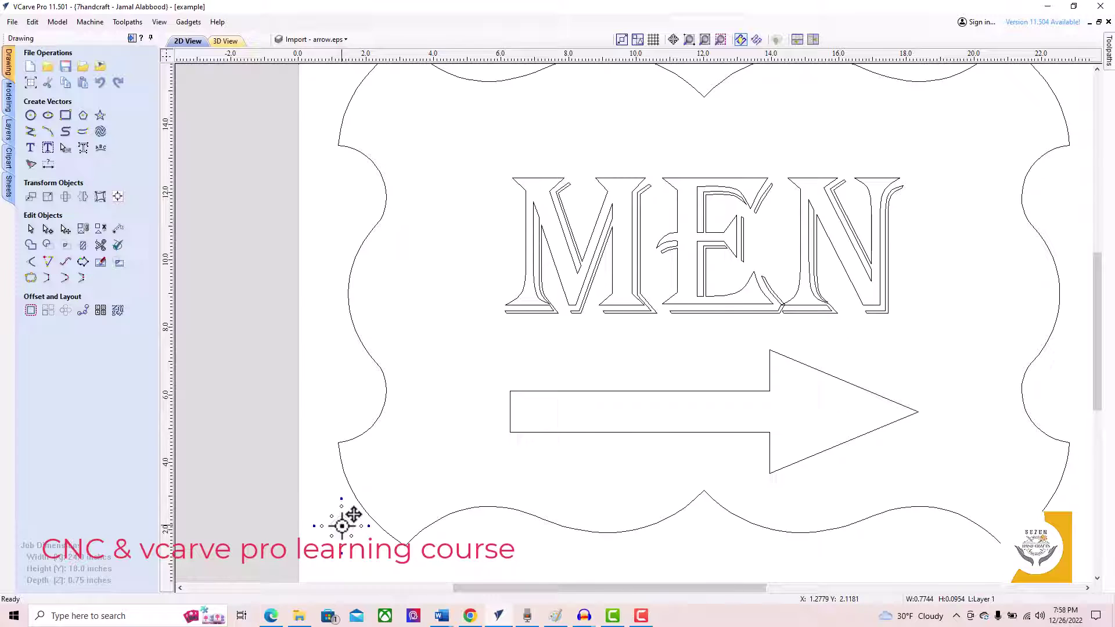
scroll(577, 442, down, 2)
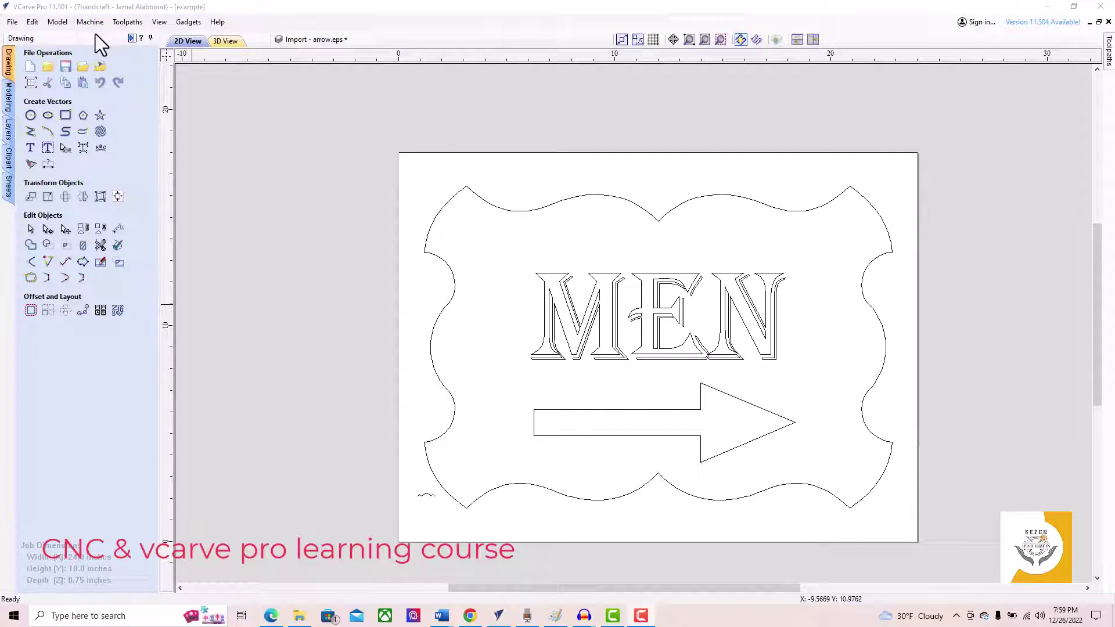
- Switch to the Toolpaths panel to show the Toolpath Operations
click(130, 38)
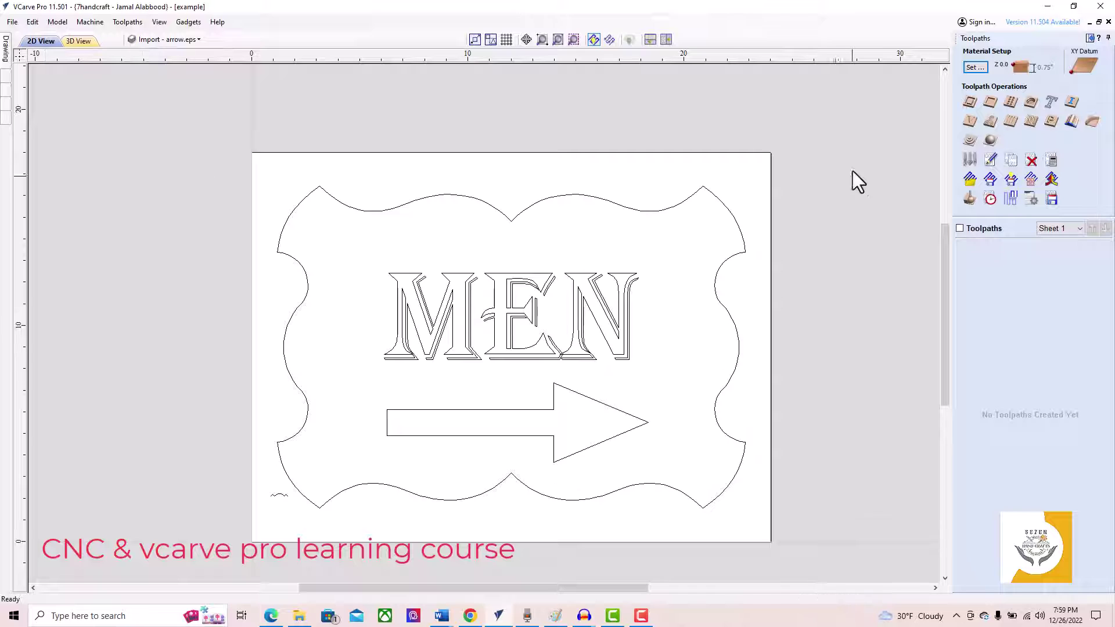
- Start a V-Carve/Engraving toolpath and select the MEN letters plus the arrow
click(968, 123)
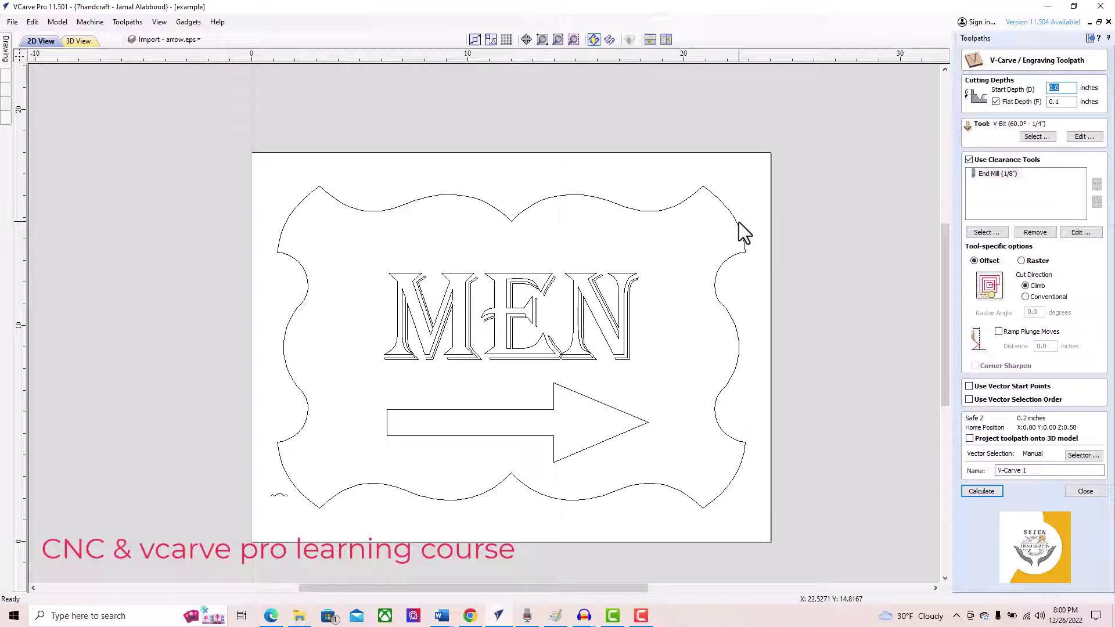
click(736, 228)
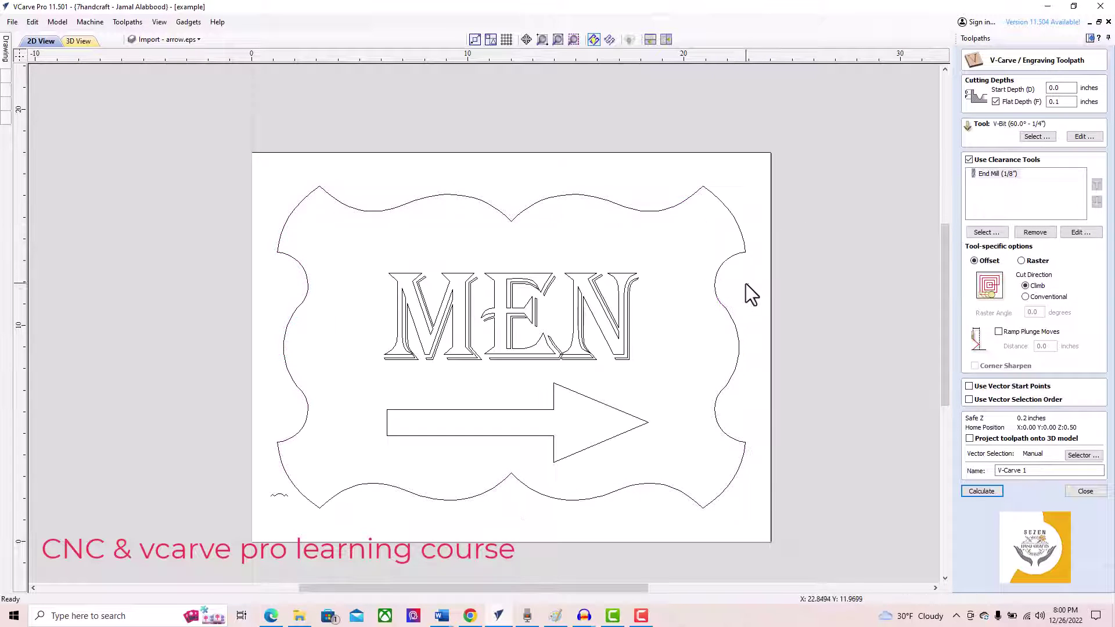
click(625, 295)
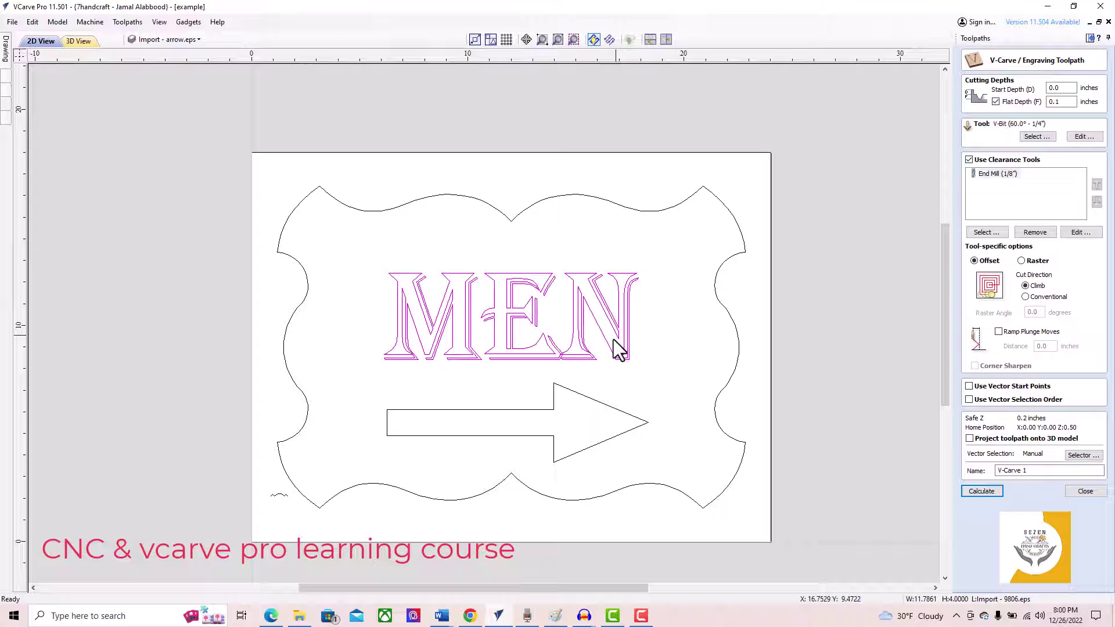
shift+click(608, 406)
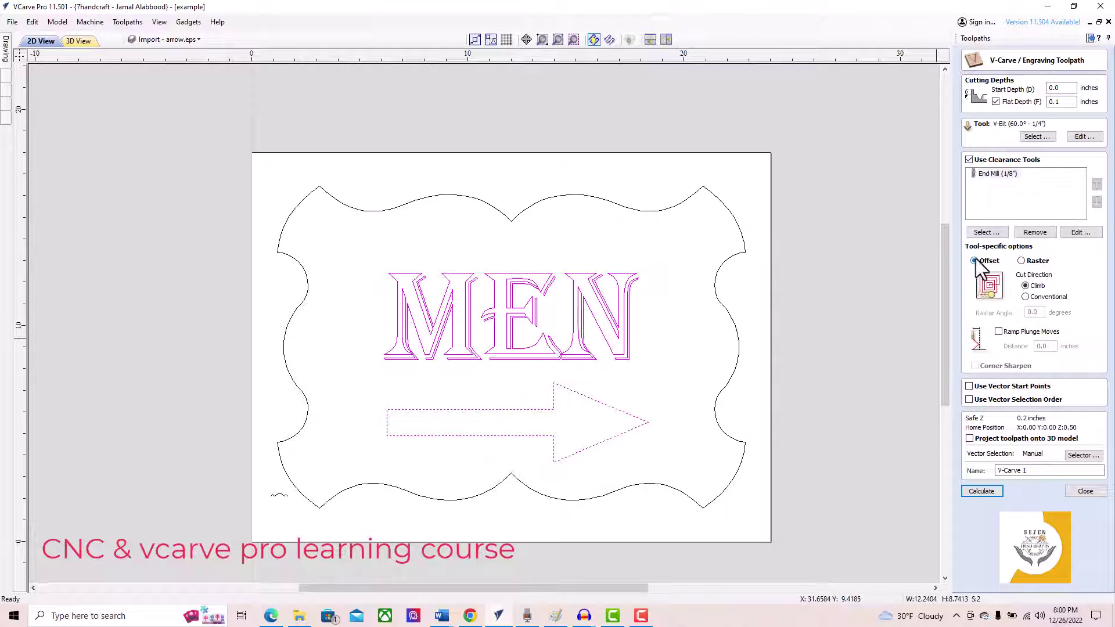
- Calculate the V-carve toolpath, preview all toolpaths and shade V-Carve 1 dark red
click(987, 493)
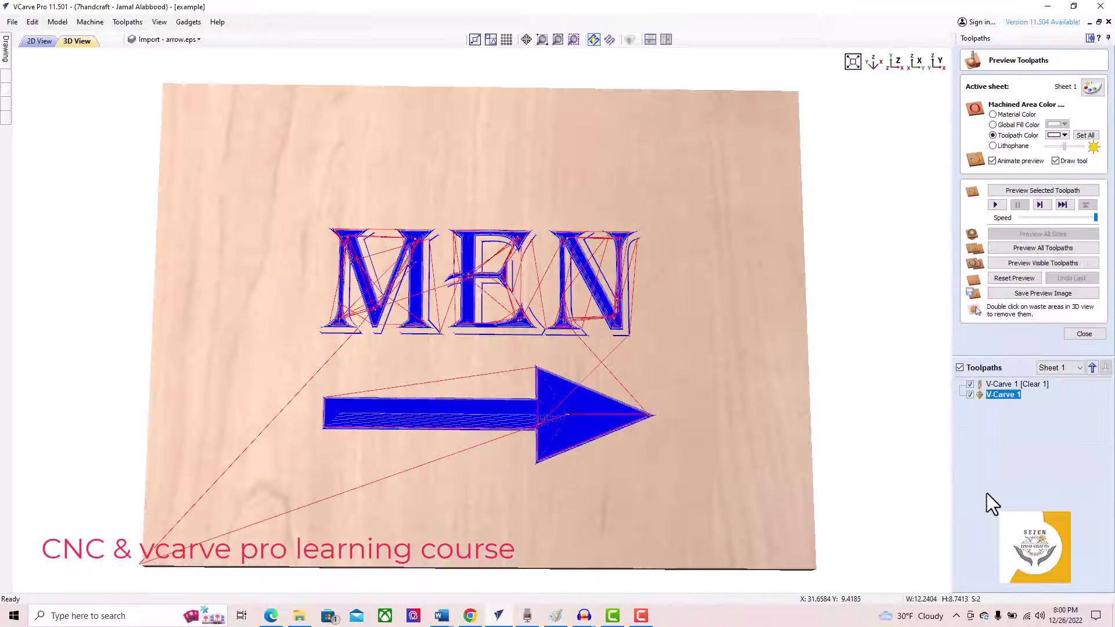
click(1032, 248)
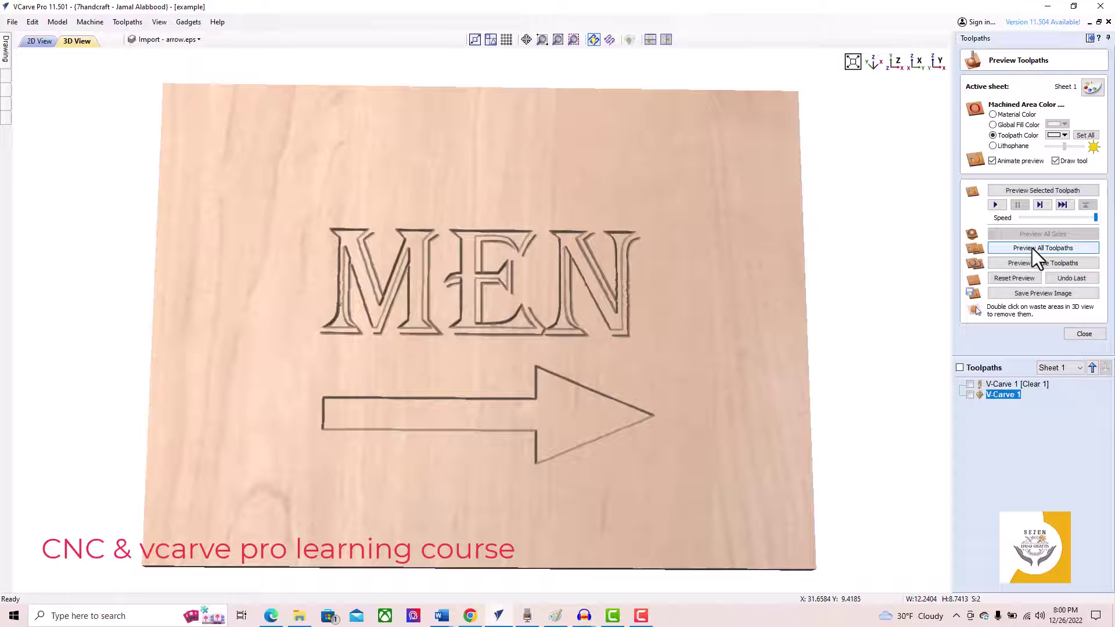
click(1065, 134)
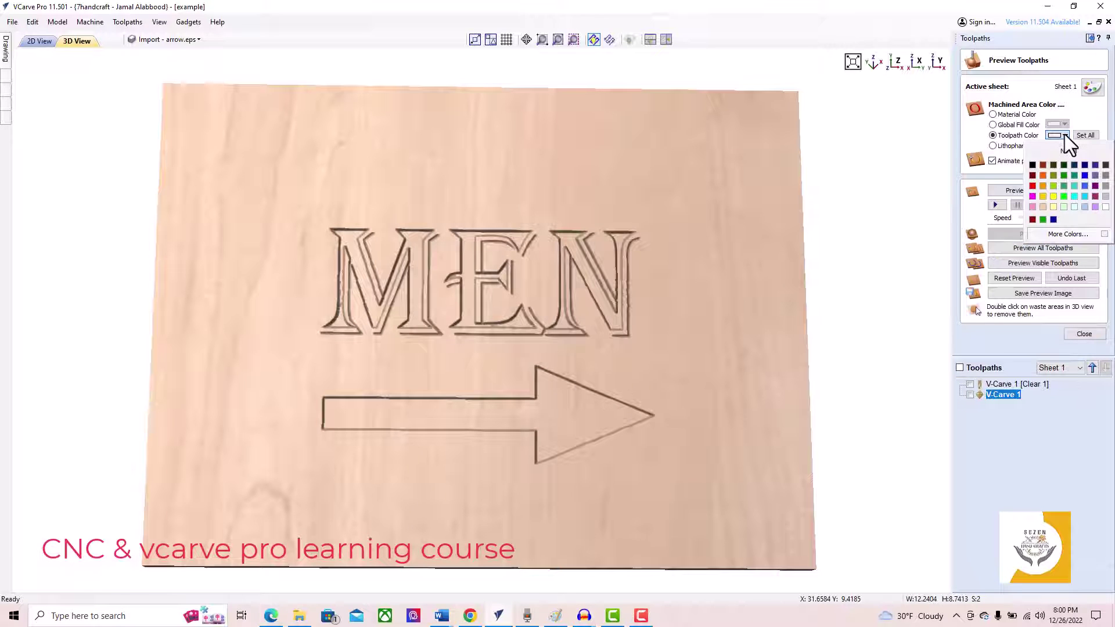
click(1044, 166)
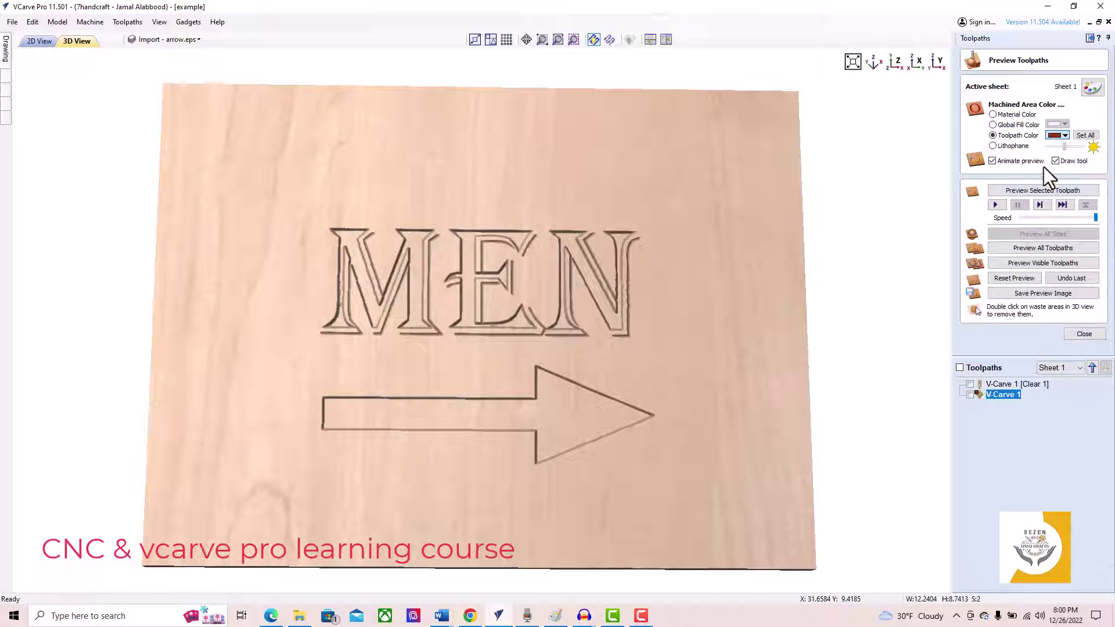
- Shade the V-Carve 1 [Clear 1] clearance pass dark red, inspect in 3D, then return to 2D
click(1001, 385)
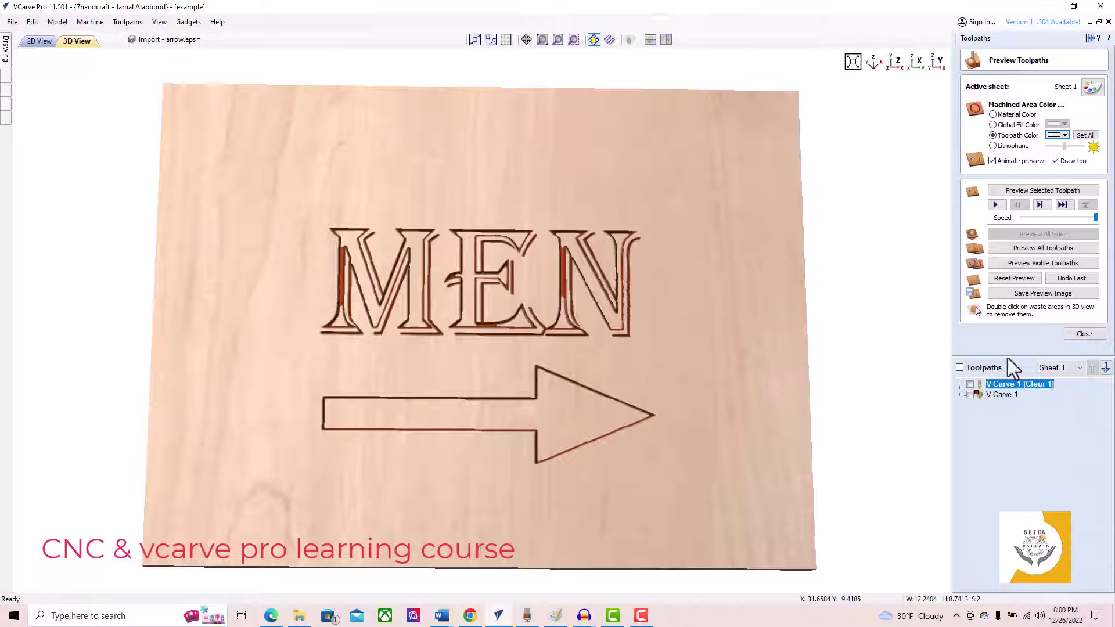
click(1064, 135)
click(1043, 164)
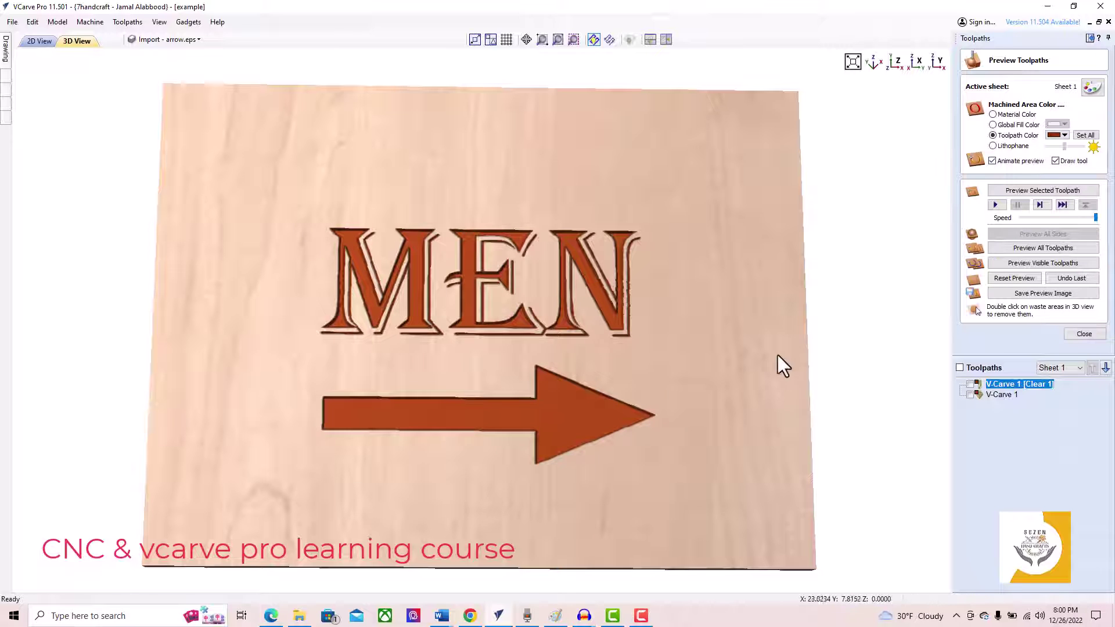
drag(778, 355, 653, 342)
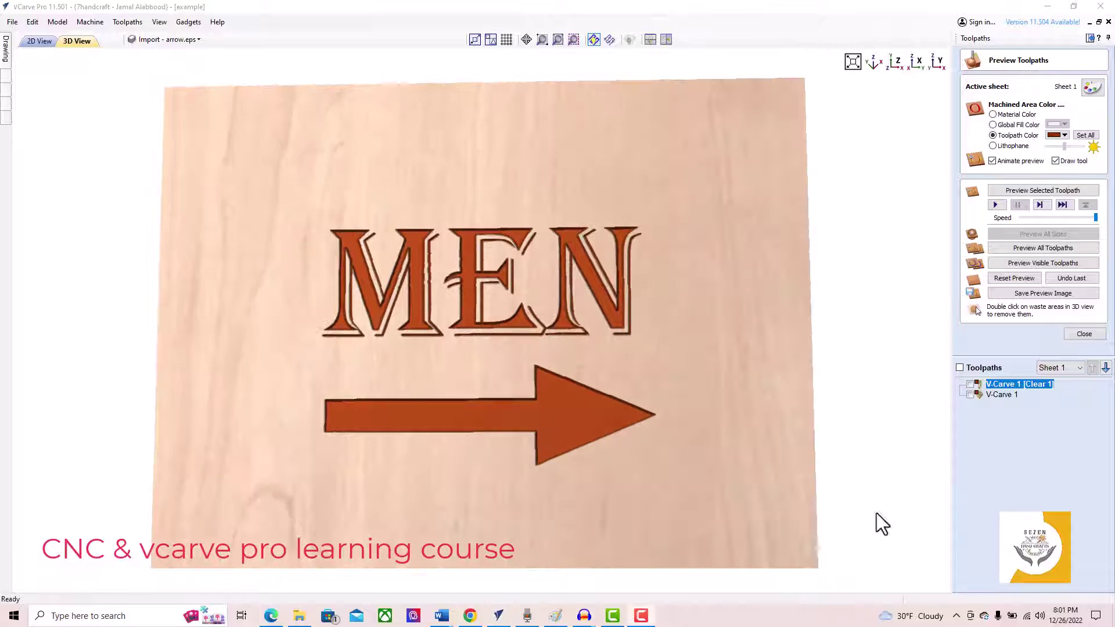
click(40, 41)
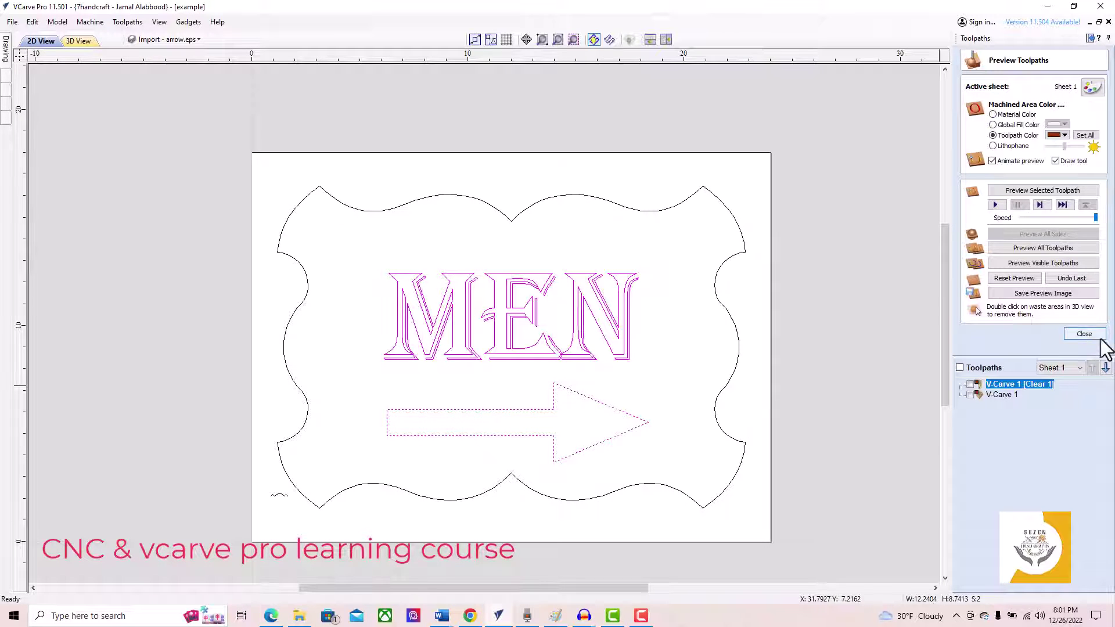
- Set up a moulding toolpath using the wavy border as drive rail and the small profile shape
click(1084, 335)
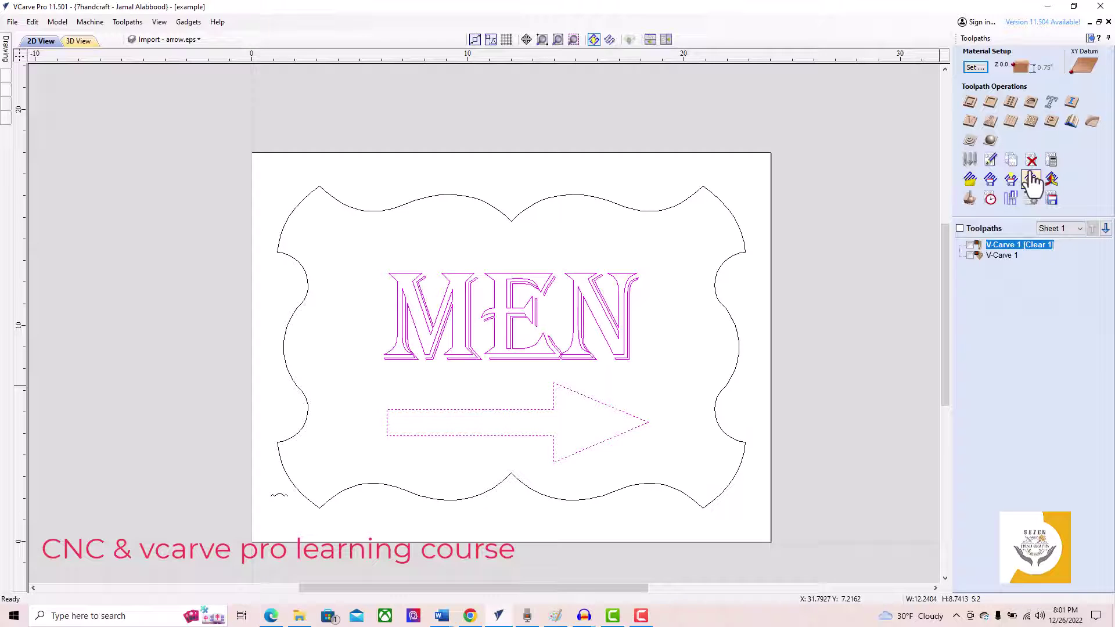
click(1072, 121)
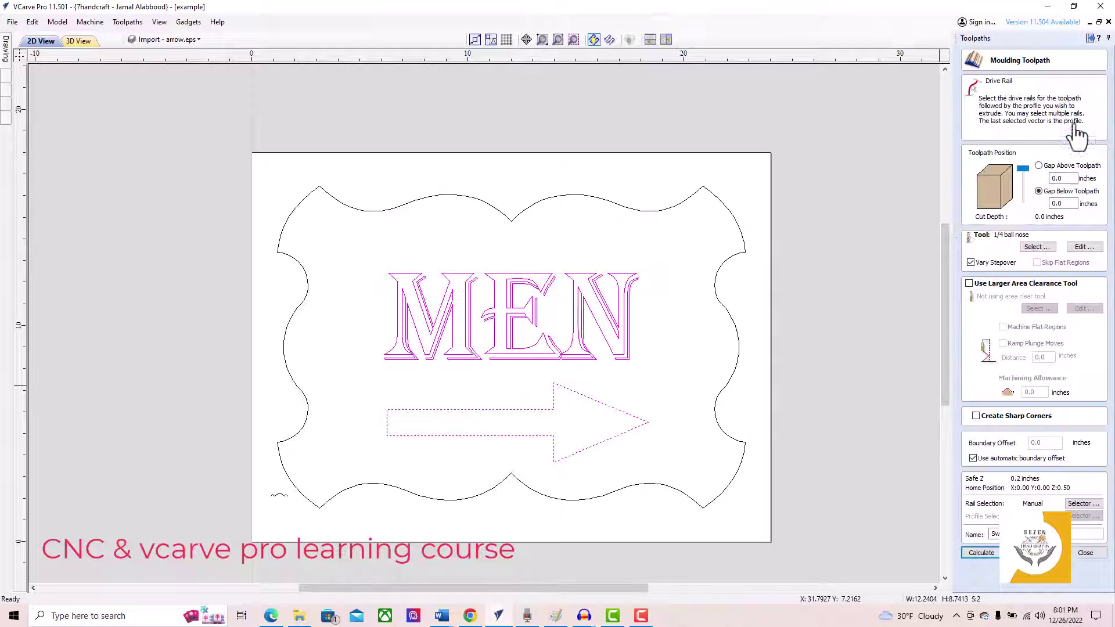
click(754, 346)
click(737, 338)
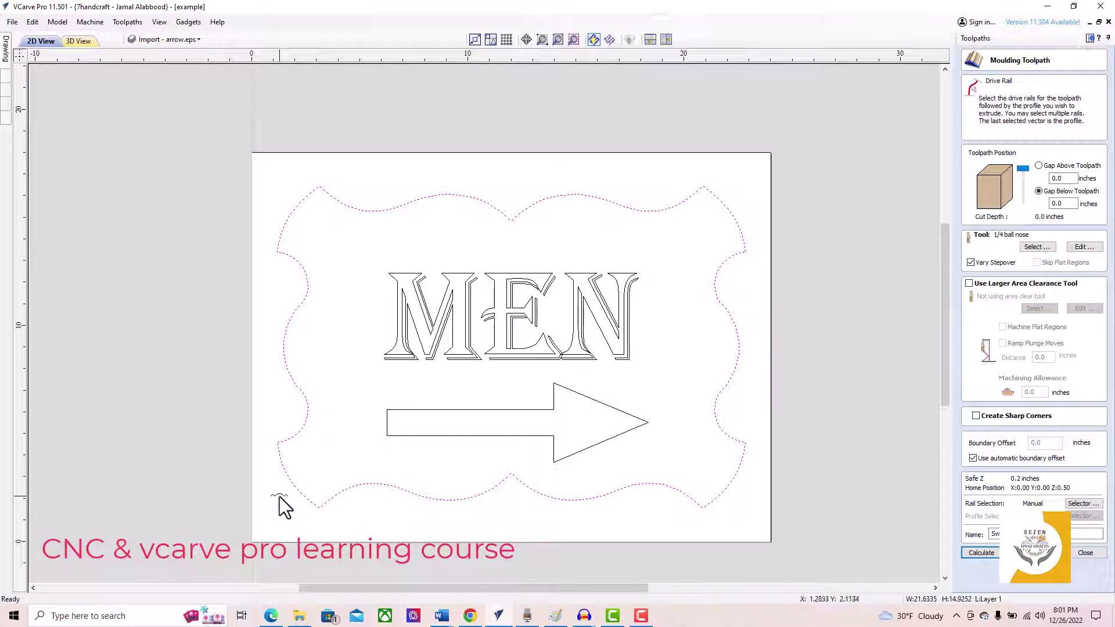
shift+click(280, 495)
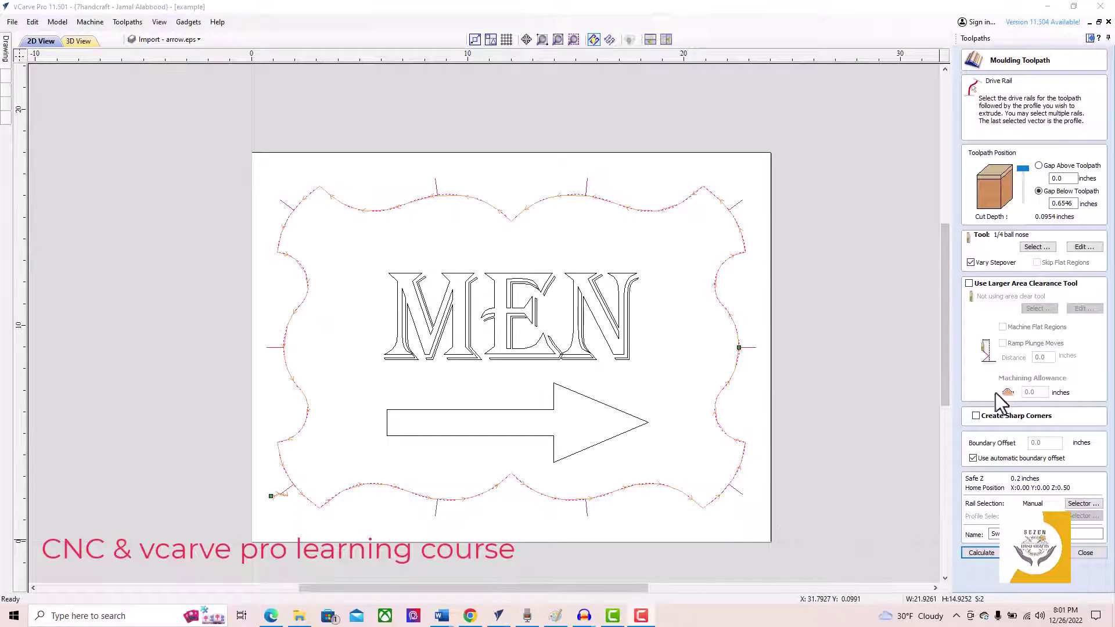
click(993, 555)
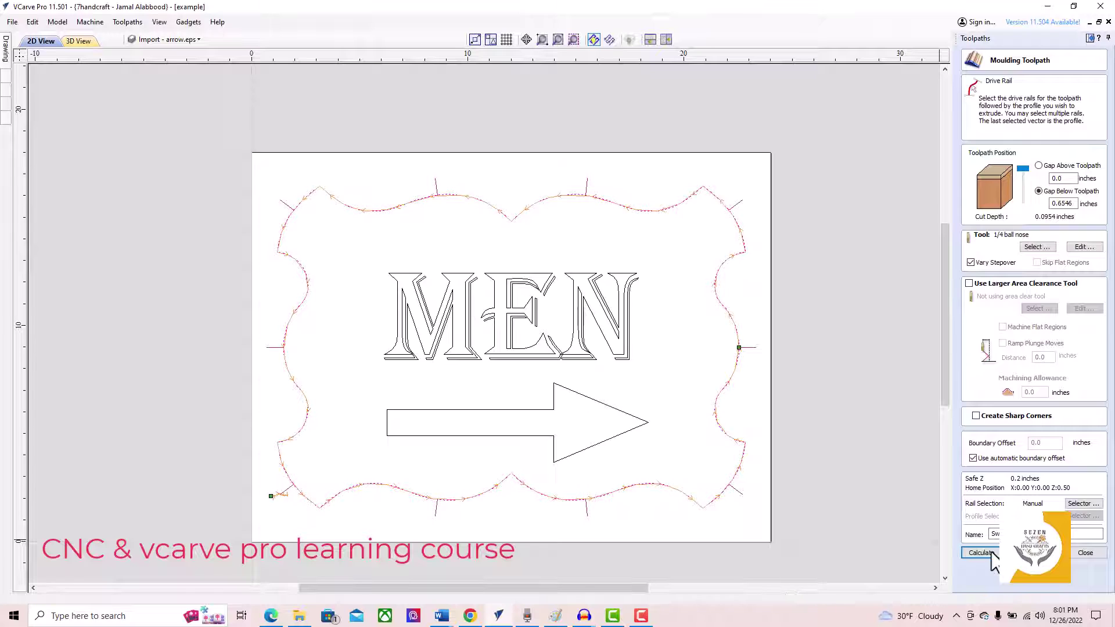
- Calculate Swept Profile 1 and simulate the rounded moulding along the wavy border in 3D
click(981, 553)
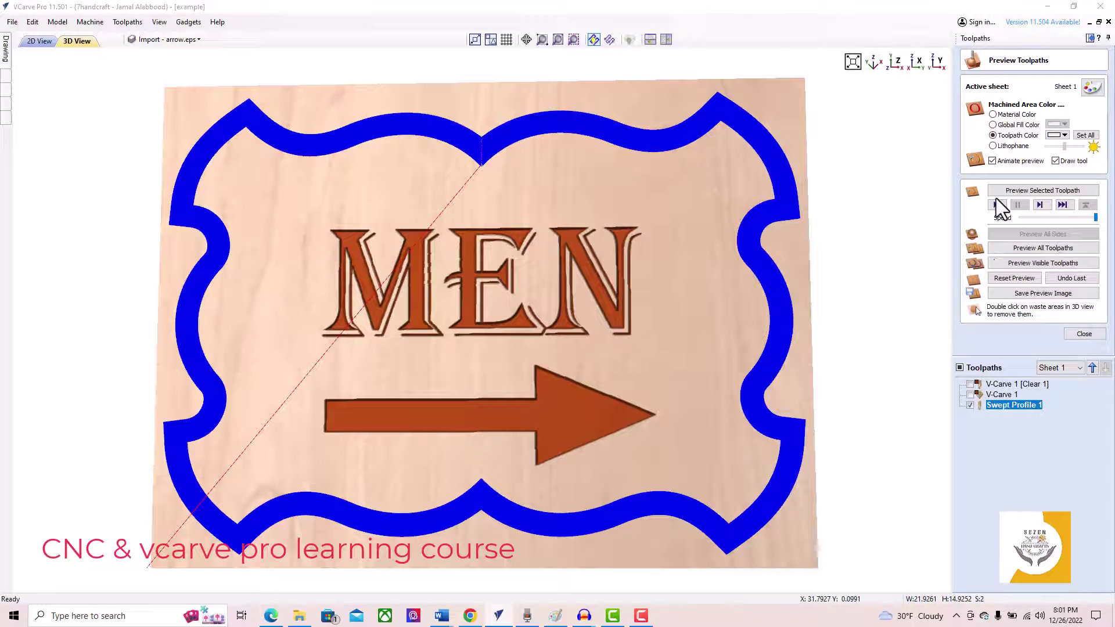
click(994, 207)
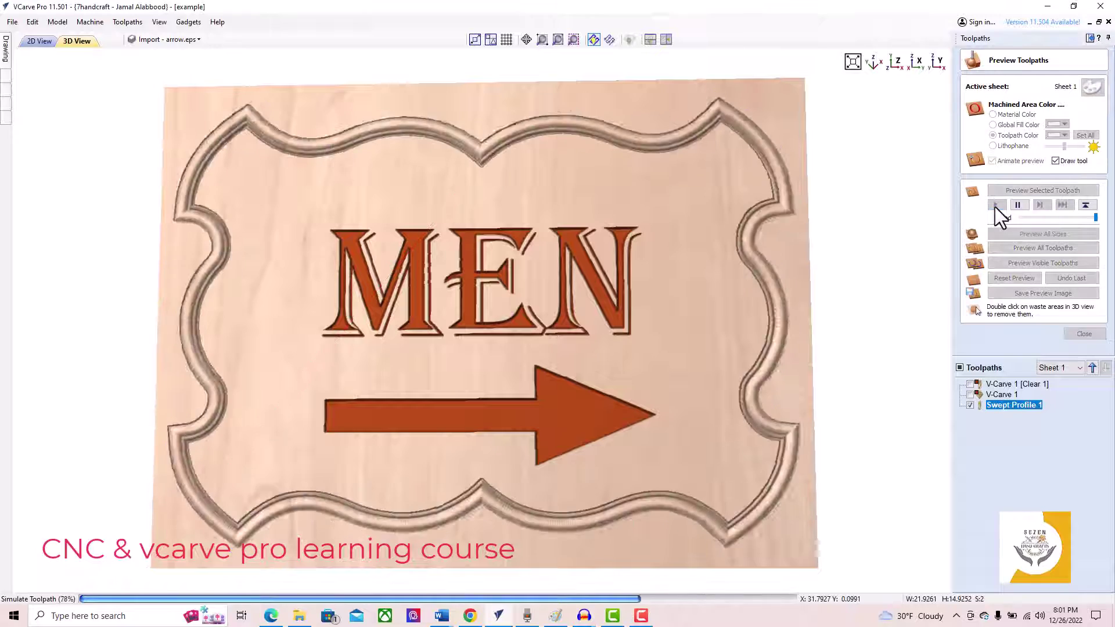
drag(378, 468, 384, 268)
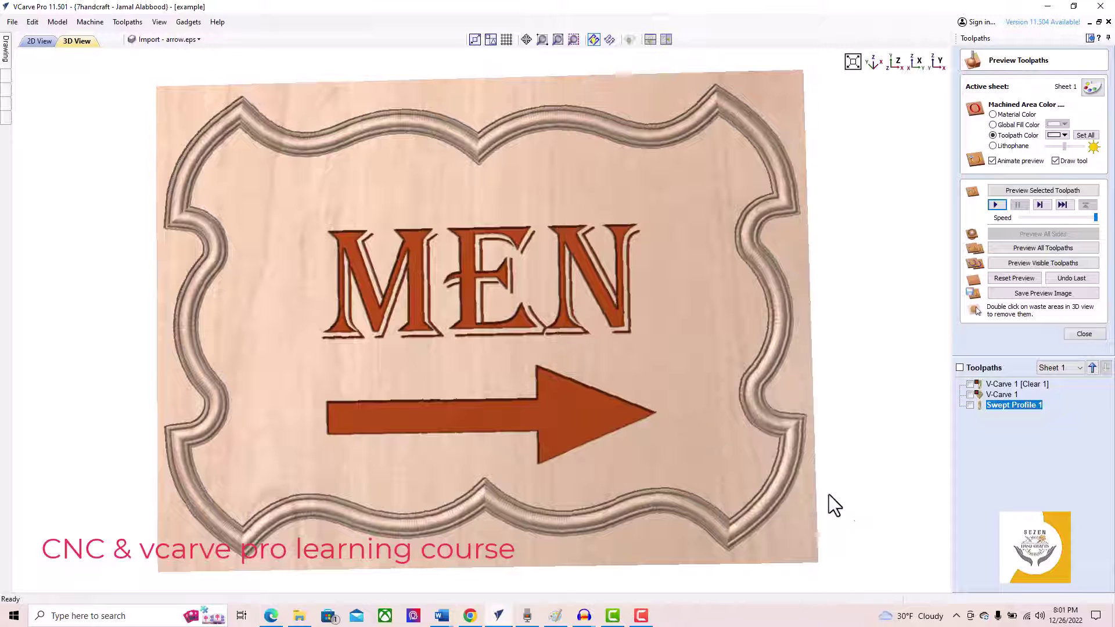
click(1085, 334)
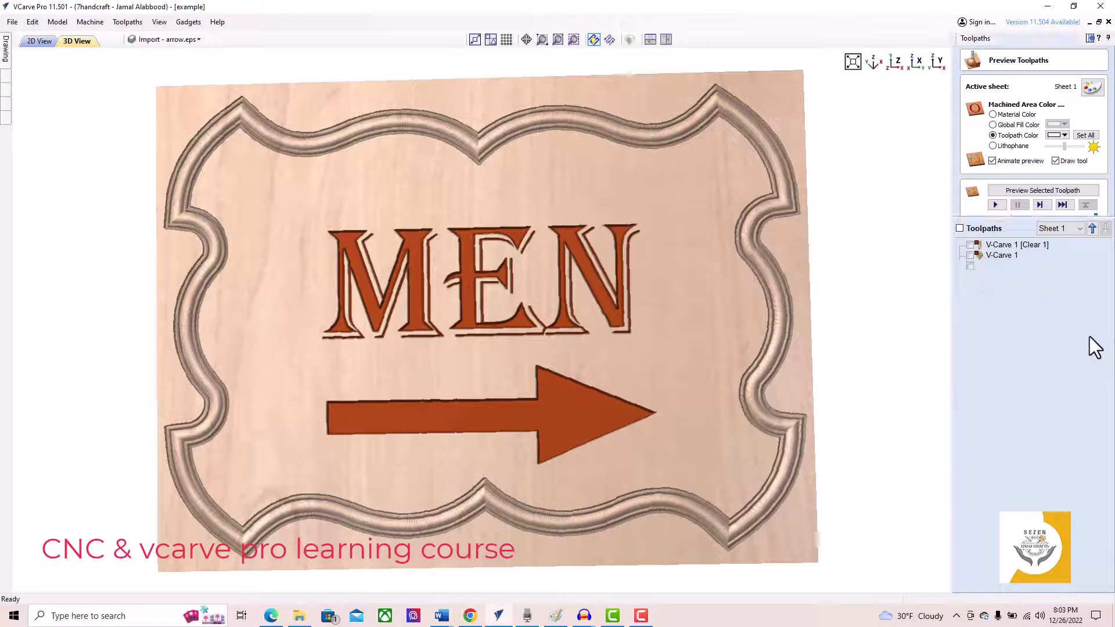
- Start a 2D profile toolpath on the wavy outer border and edit its cut depth field
click(39, 43)
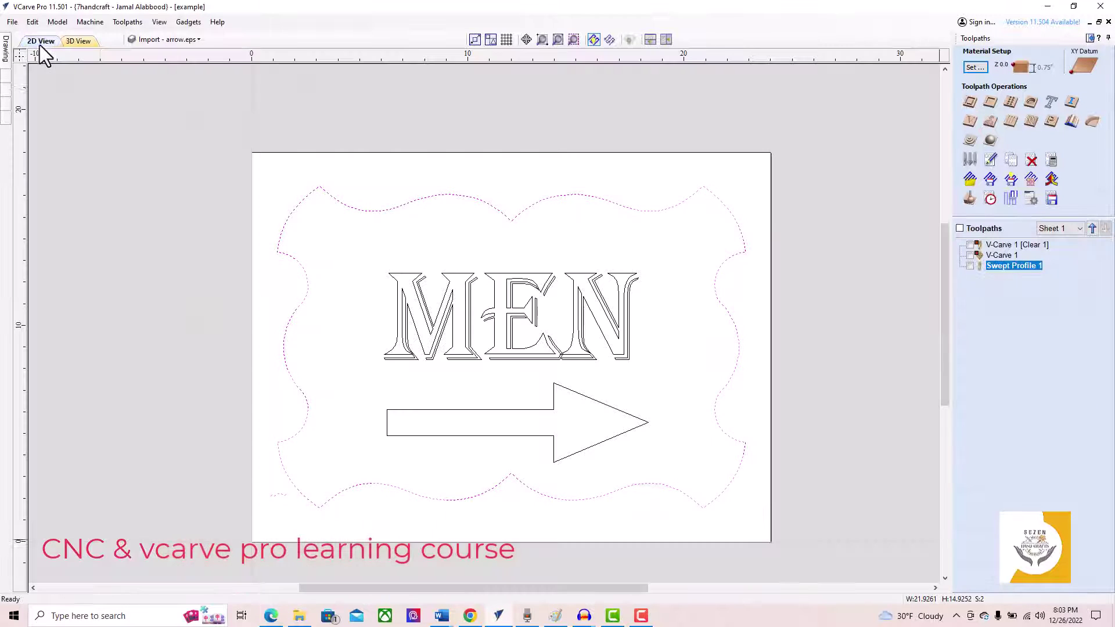
click(757, 402)
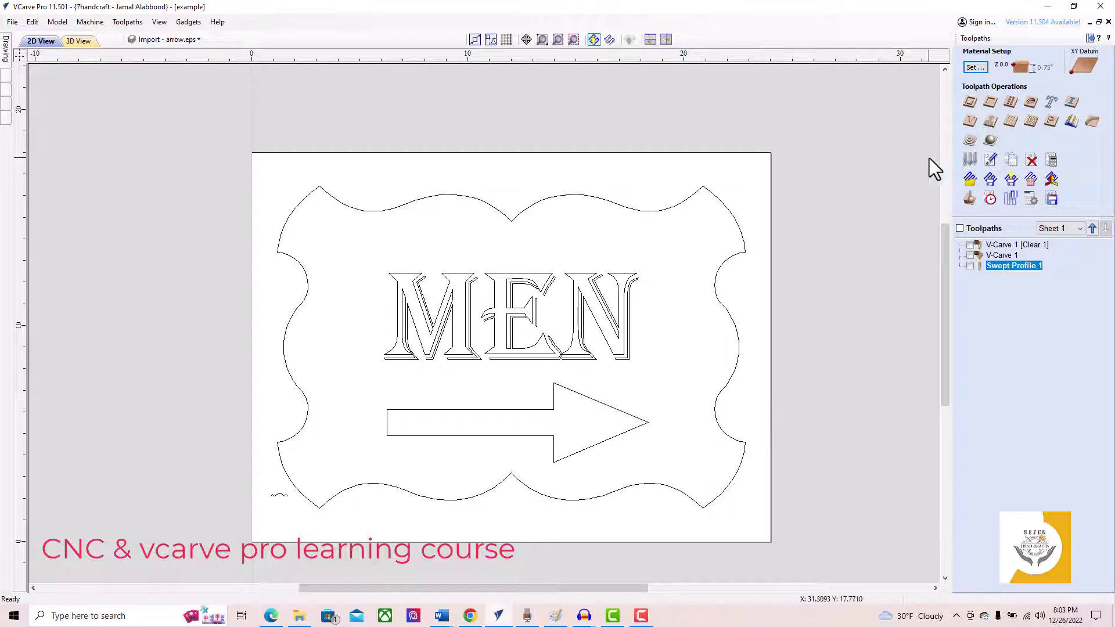
click(969, 102)
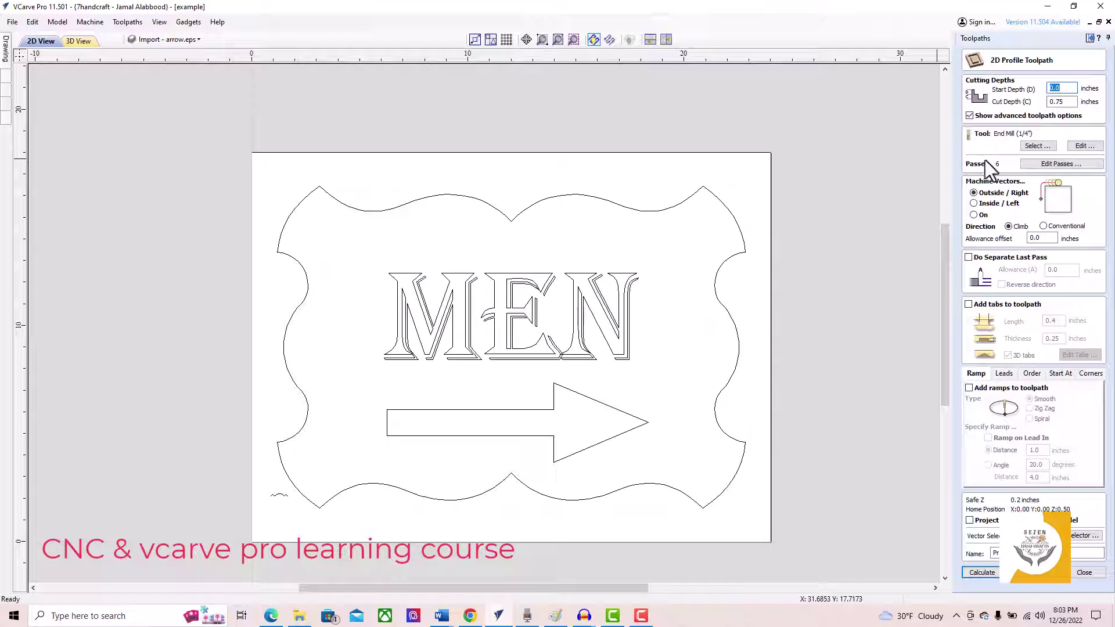
click(734, 326)
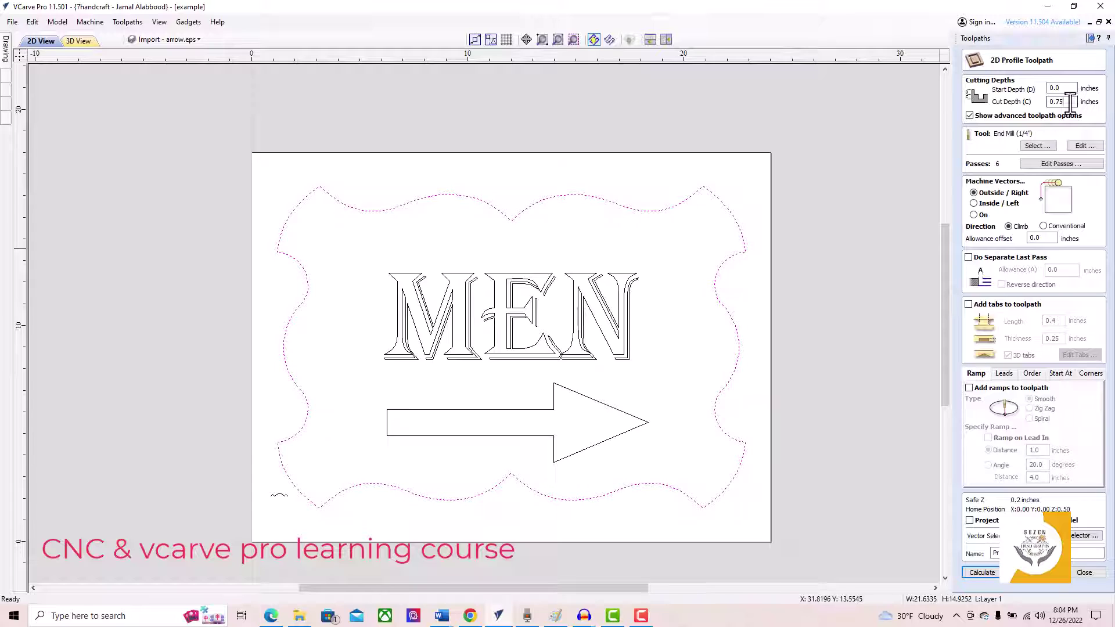
drag(1063, 105, 1036, 107)
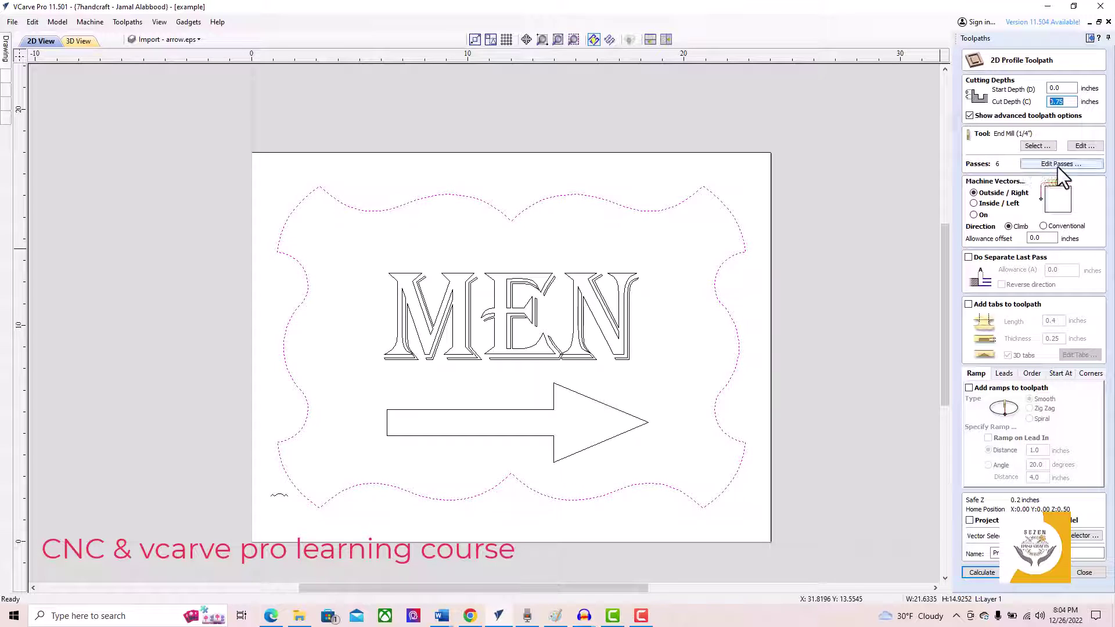
- Enable holding tabs and place them by hand around the wavy border
click(968, 304)
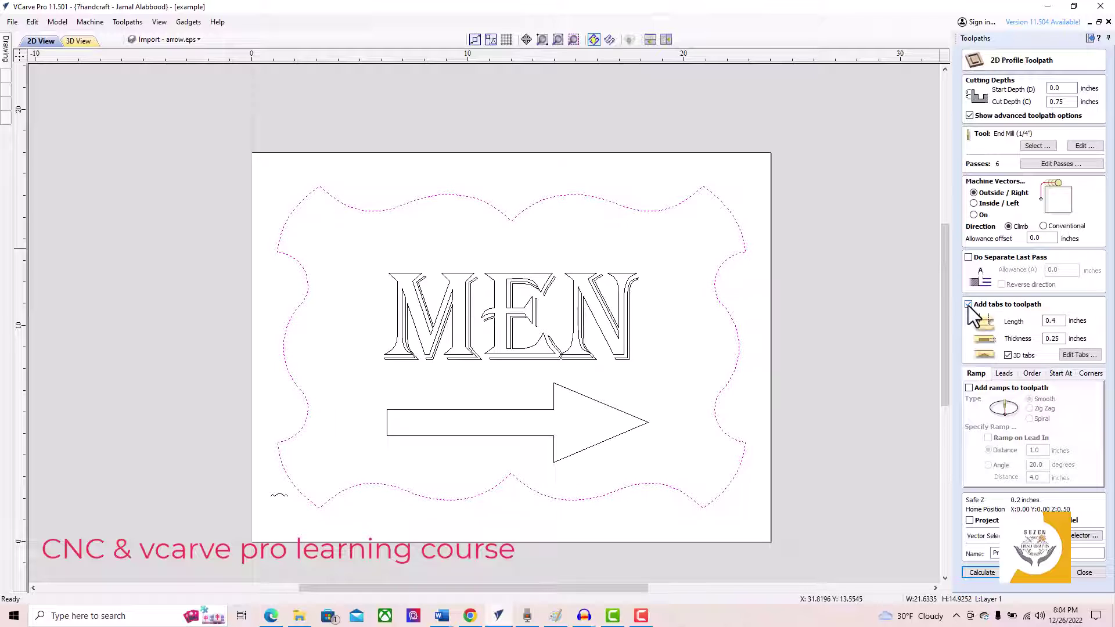
click(1077, 355)
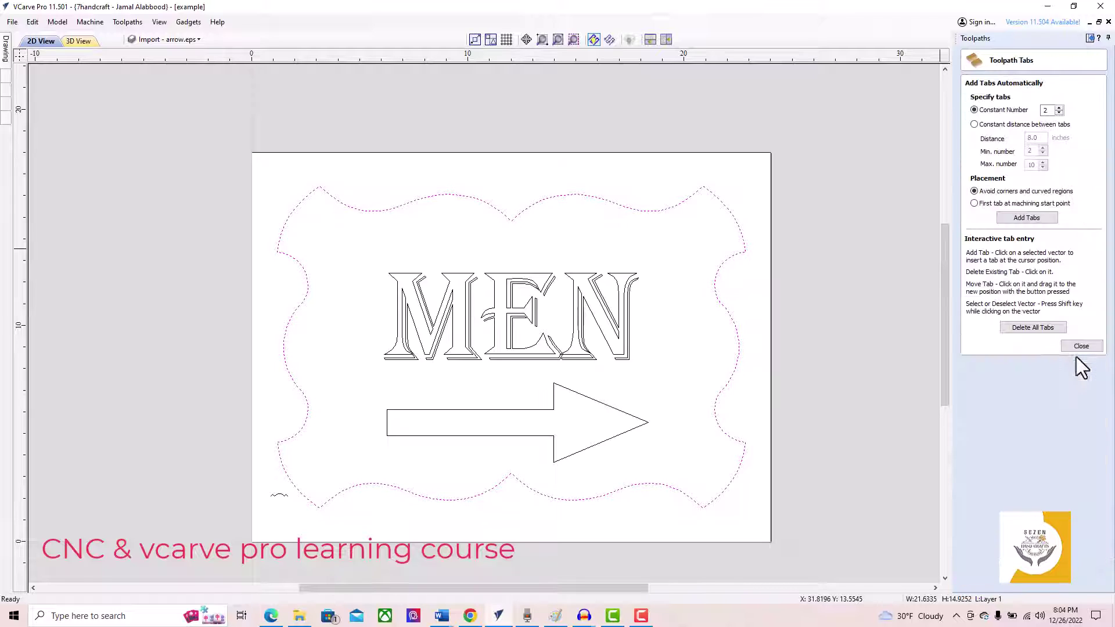
click(299, 203)
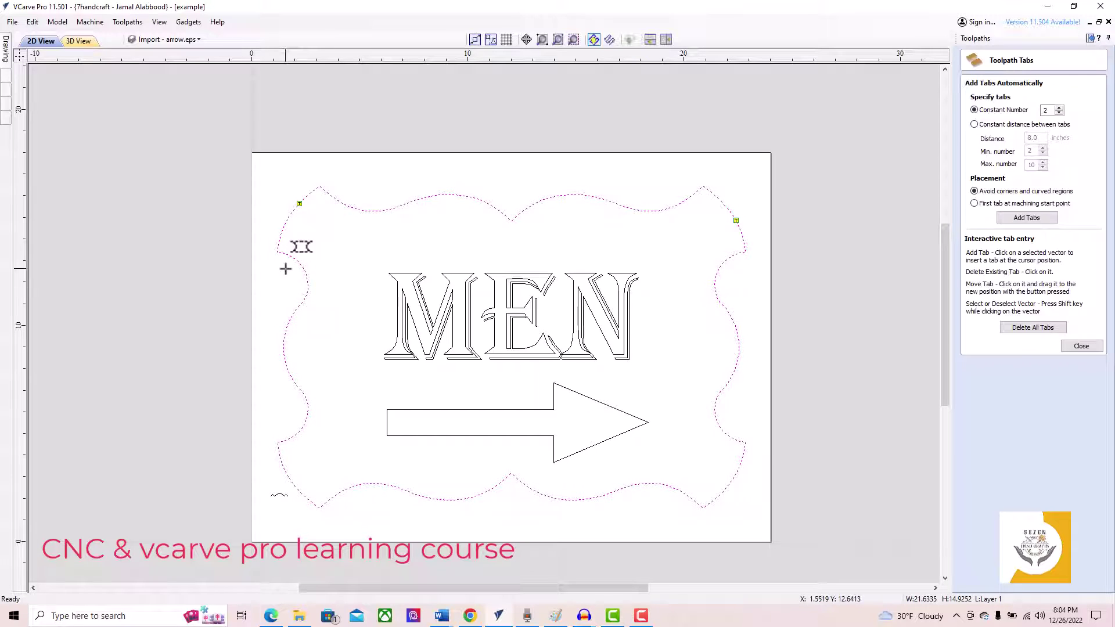
click(287, 475)
click(735, 480)
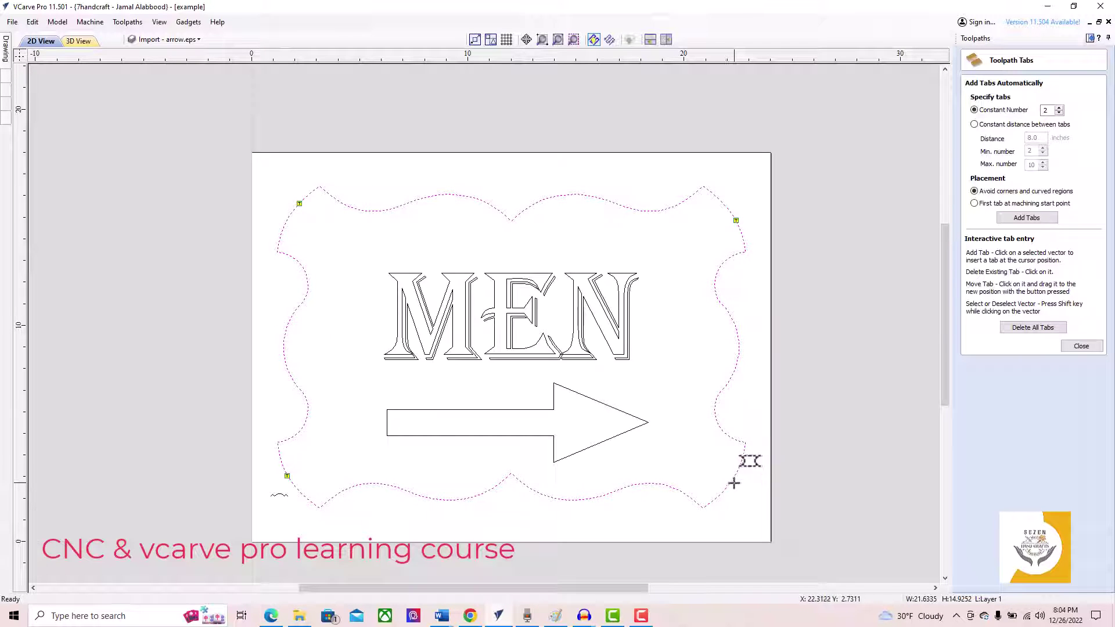
click(1081, 346)
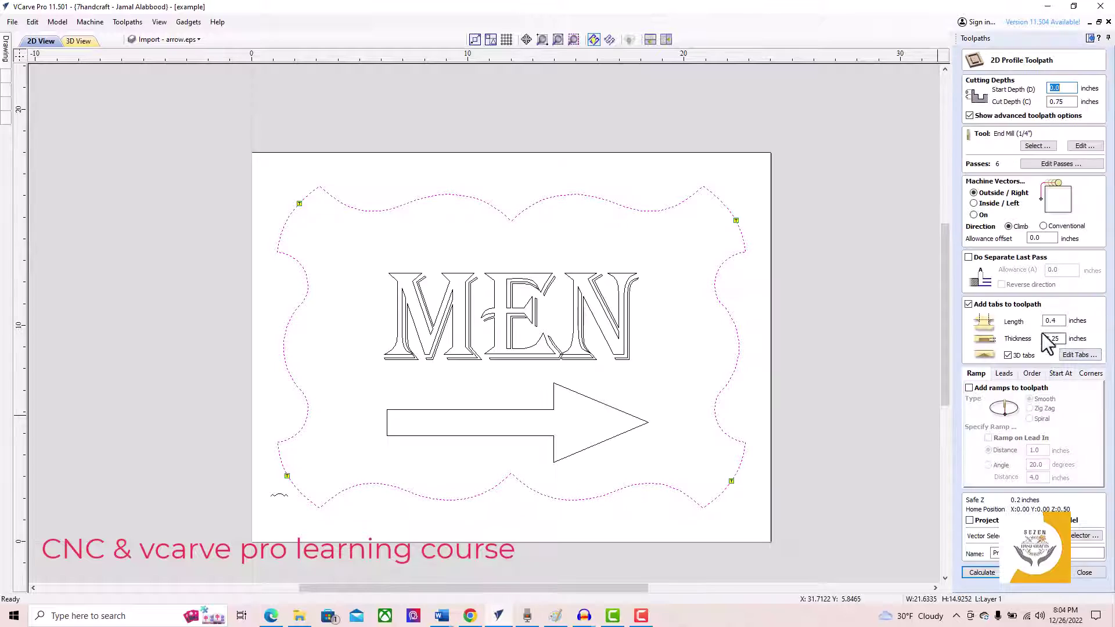
- Turn on lead-in ramps and set the allowance offset to 0.5 inch
click(969, 388)
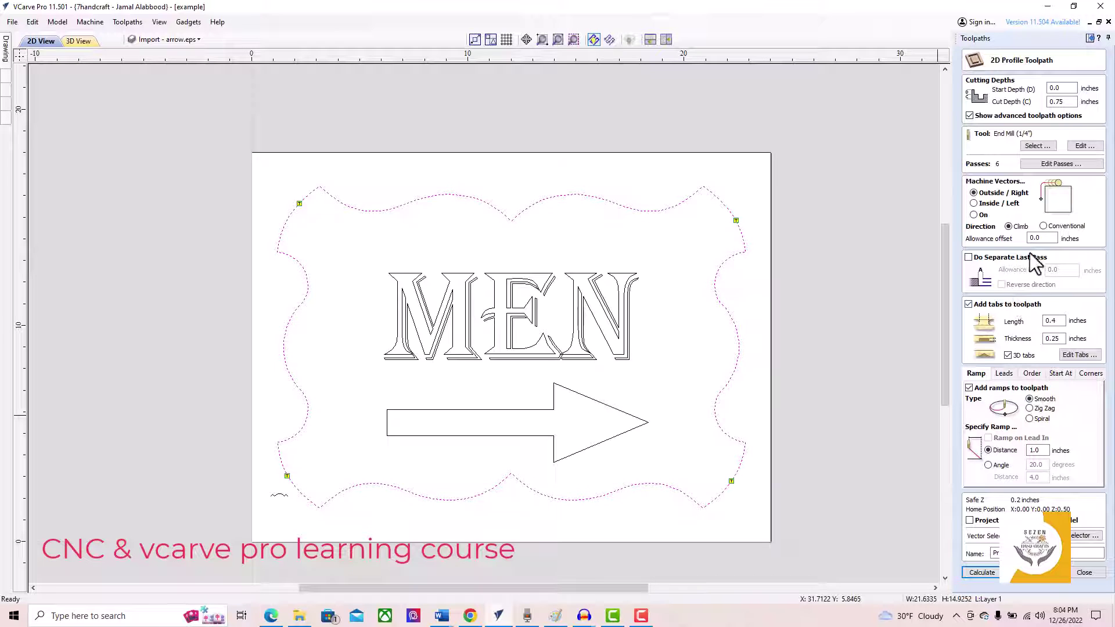
double_click(1036, 238)
text(0.5)
- Calculate Profile 2 and simulate it cutting the sign free along the wavy border
click(987, 571)
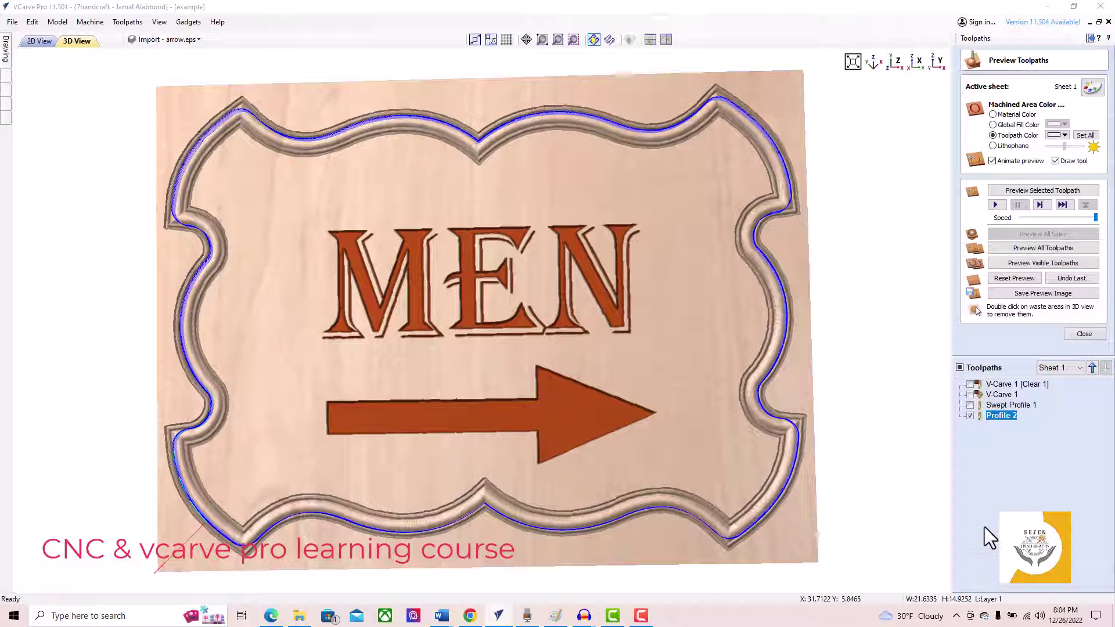
click(995, 205)
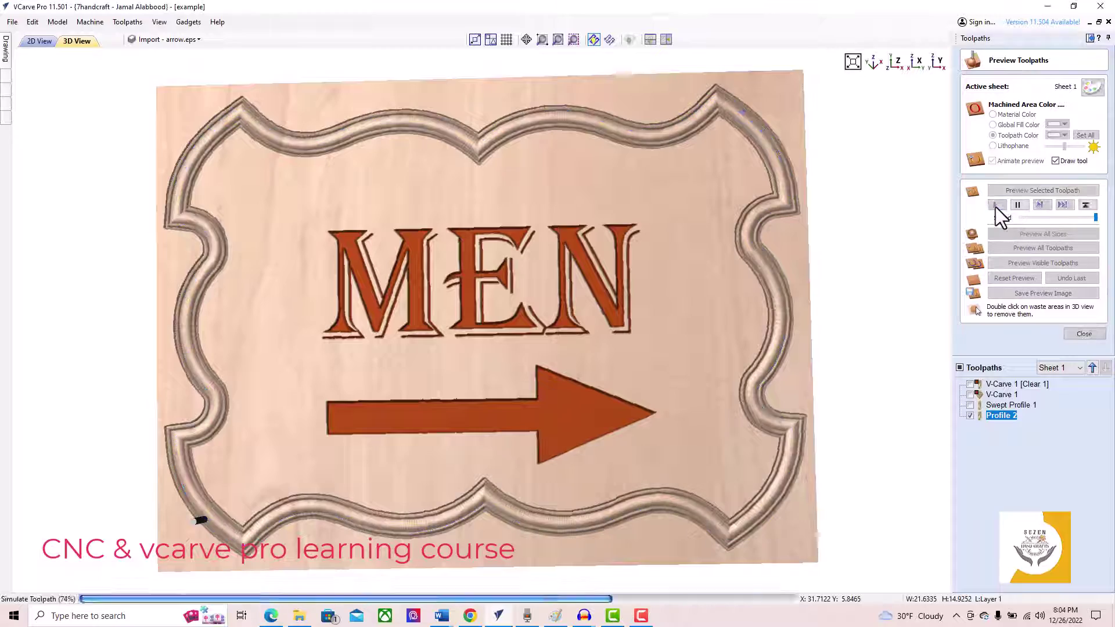
drag(353, 505, 786, 455)
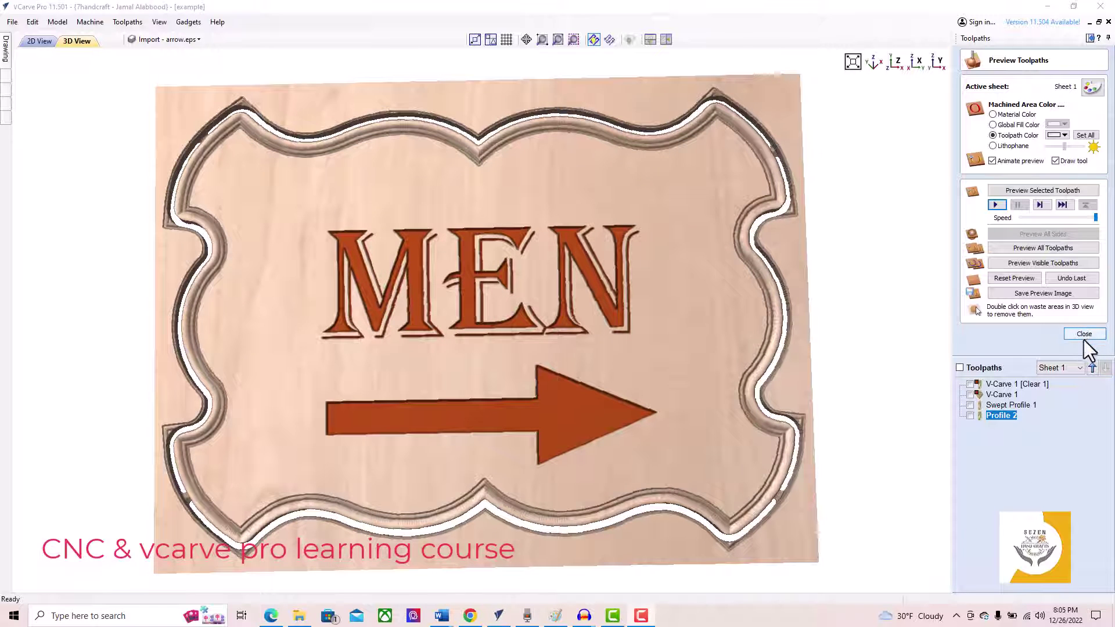
click(1083, 336)
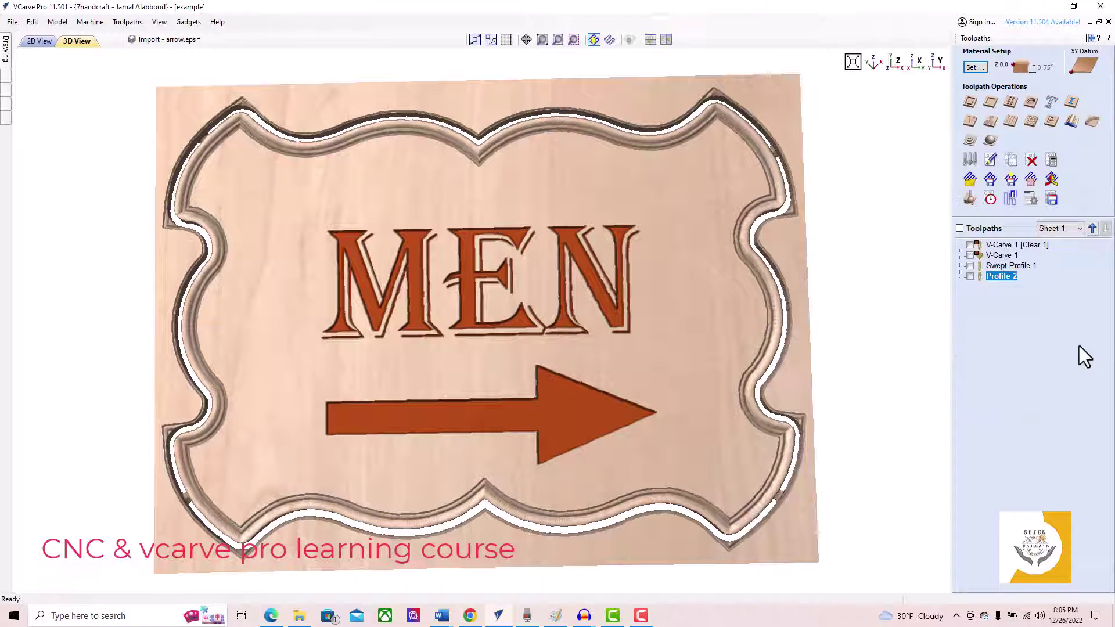
- Check the Toolpaths Summary showing 17:19:55 total estimated machining time
click(990, 199)
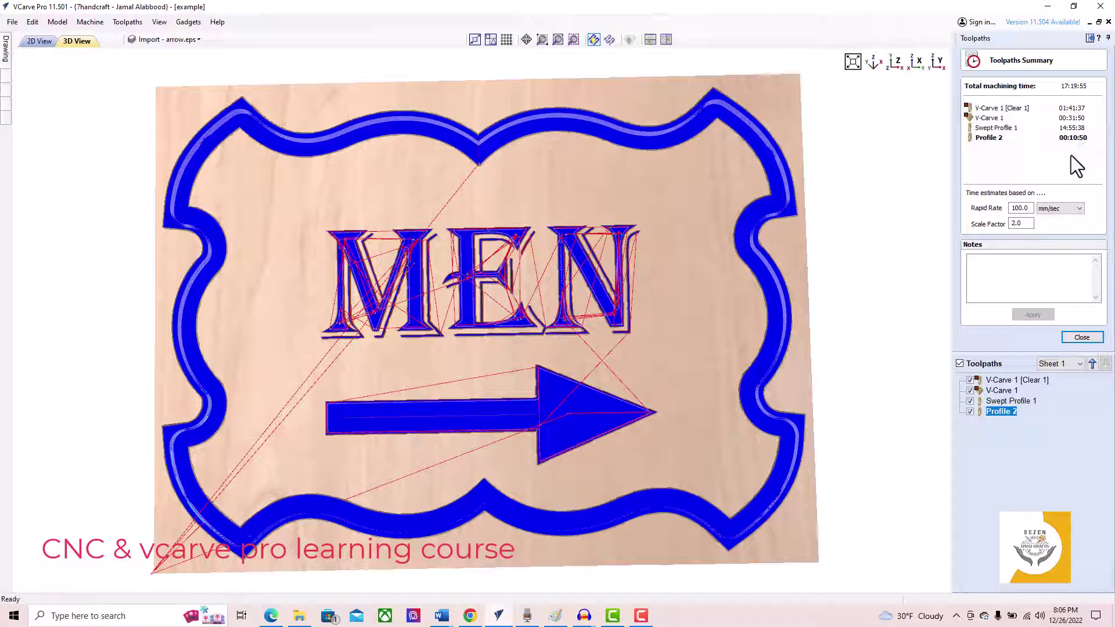
click(1081, 338)
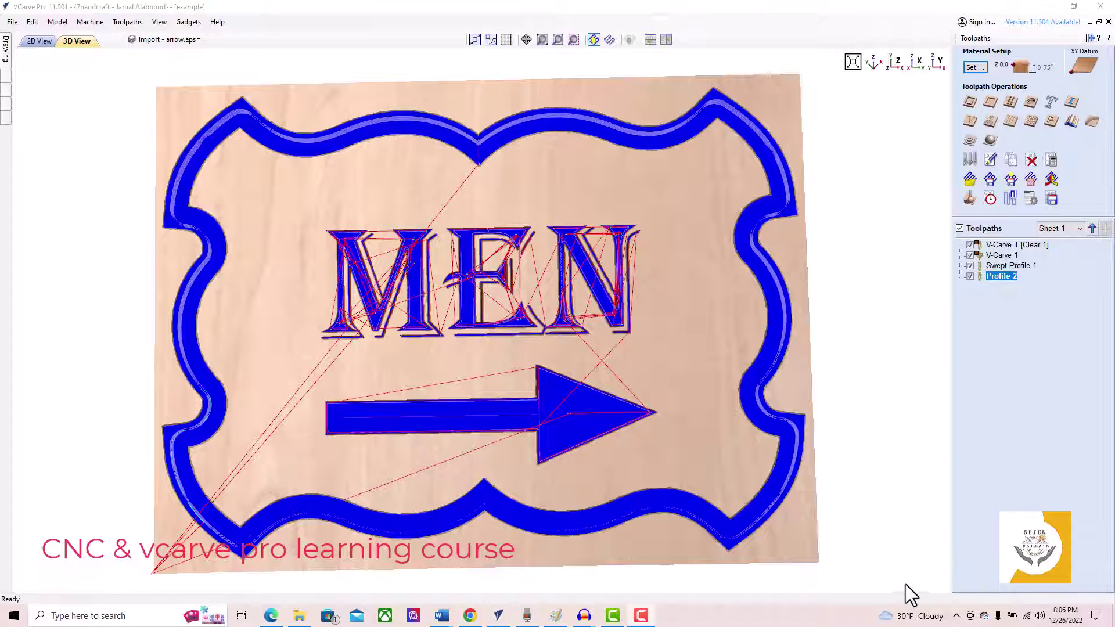
- Save the Profile 2 toolpath as a Laguna Swift Cut3D .mmg file in Downloads > example
click(1053, 200)
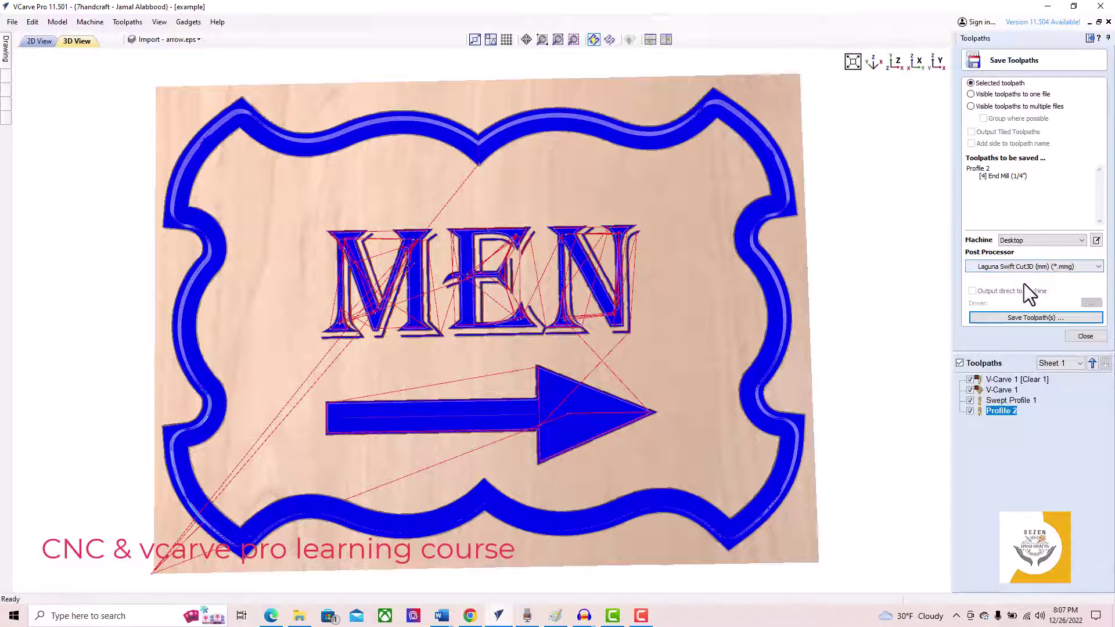
click(998, 319)
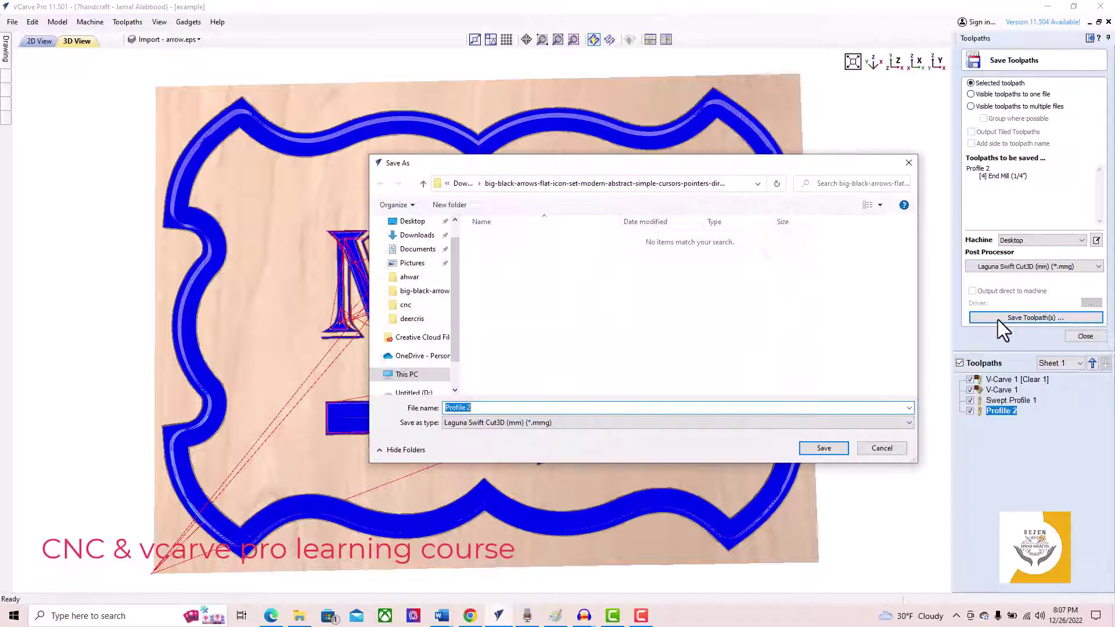
click(421, 184)
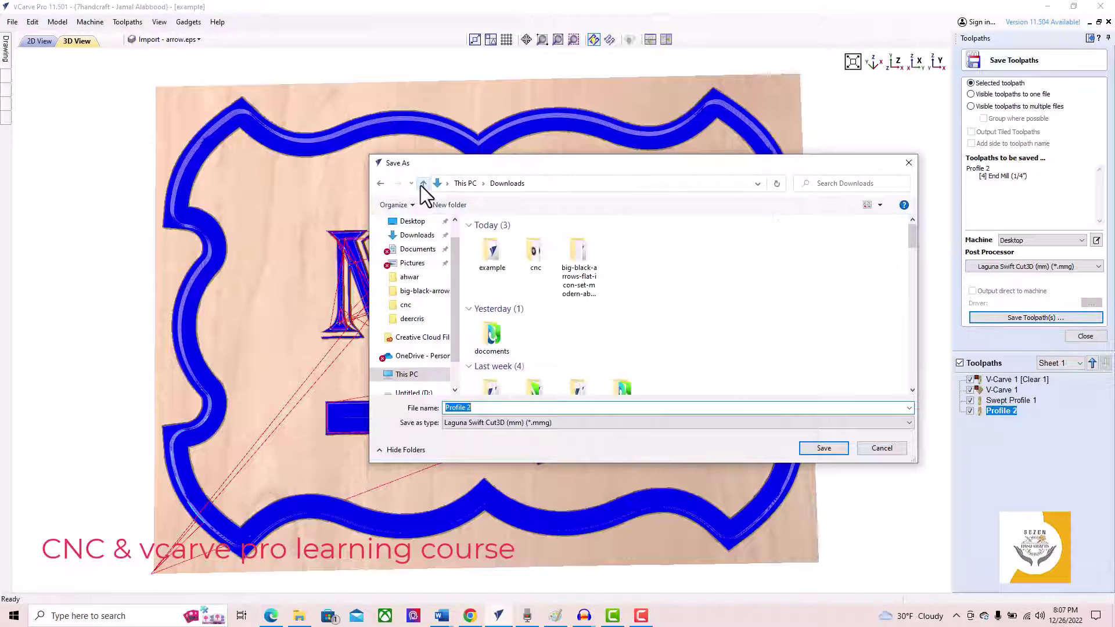
click(492, 253)
double_click(493, 253)
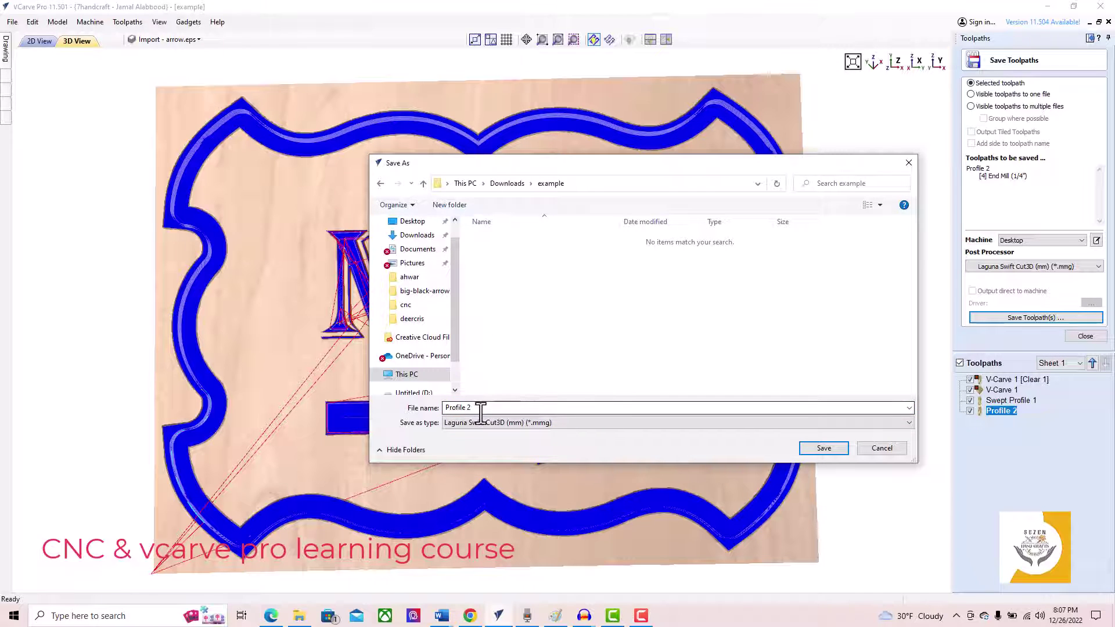
click(825, 451)
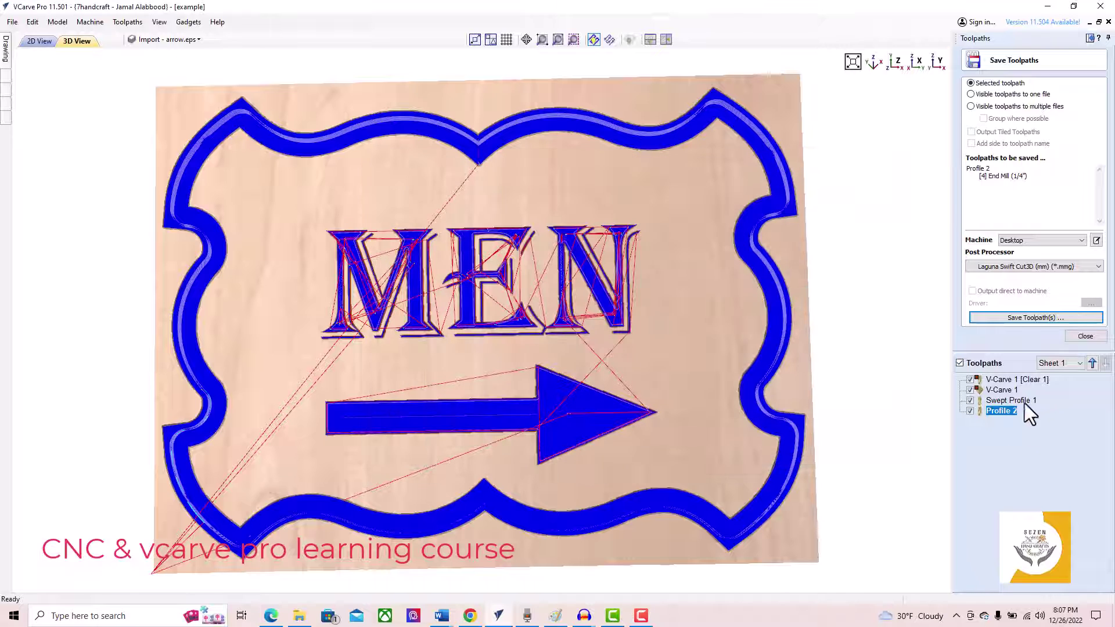
- Save Swept Profile 1, V-Carve 1 and V-Carve 1 [Clear 1] as .mmg files too
click(1002, 401)
click(1001, 319)
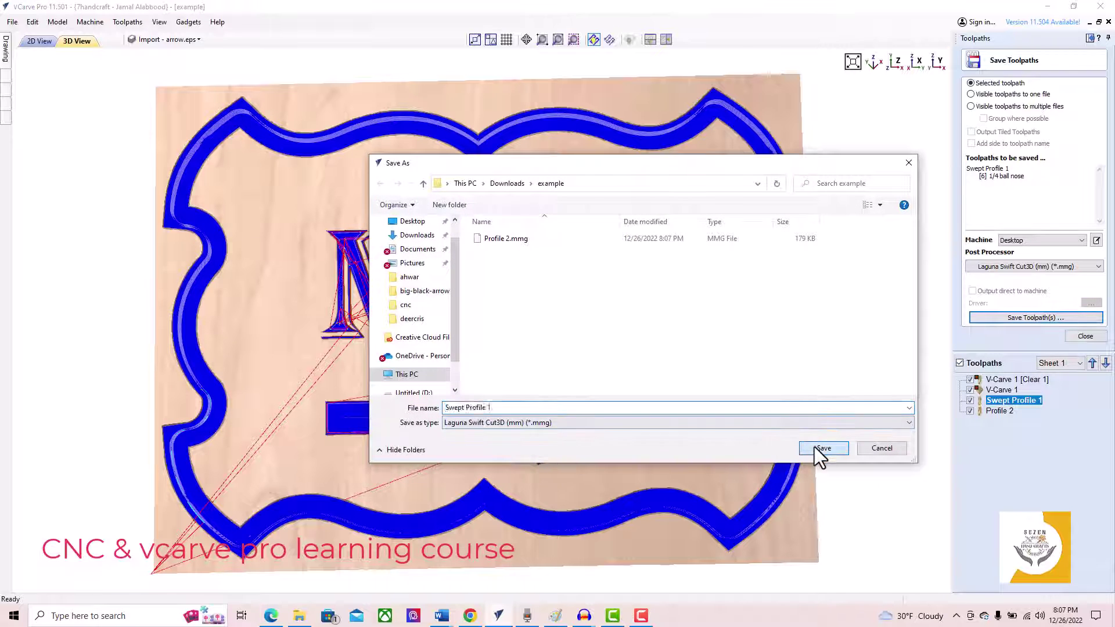
click(822, 449)
click(995, 391)
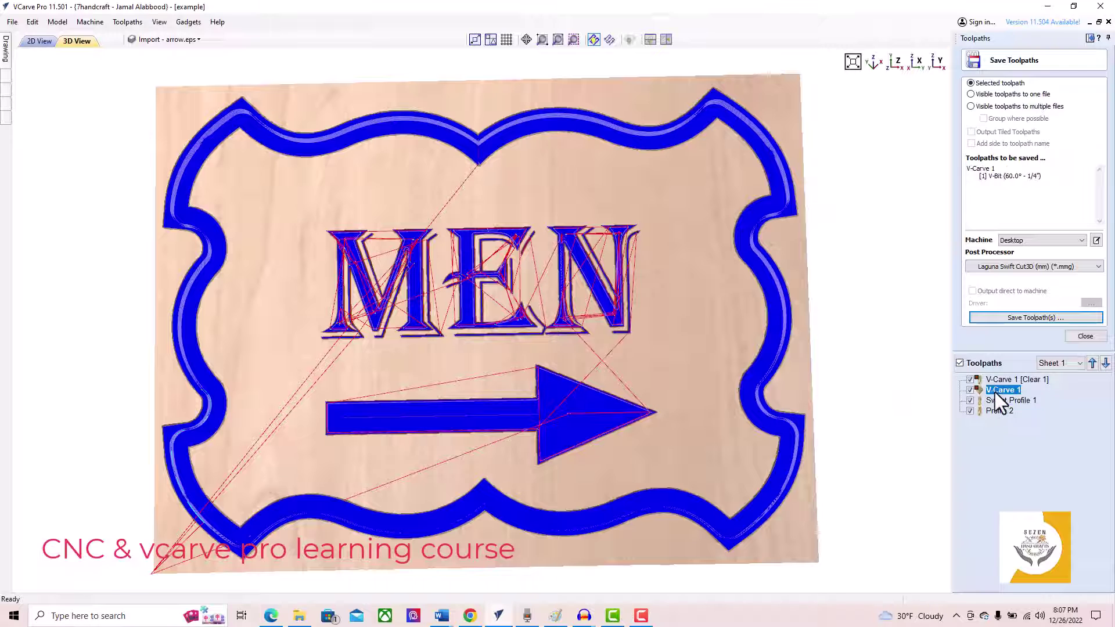
click(996, 319)
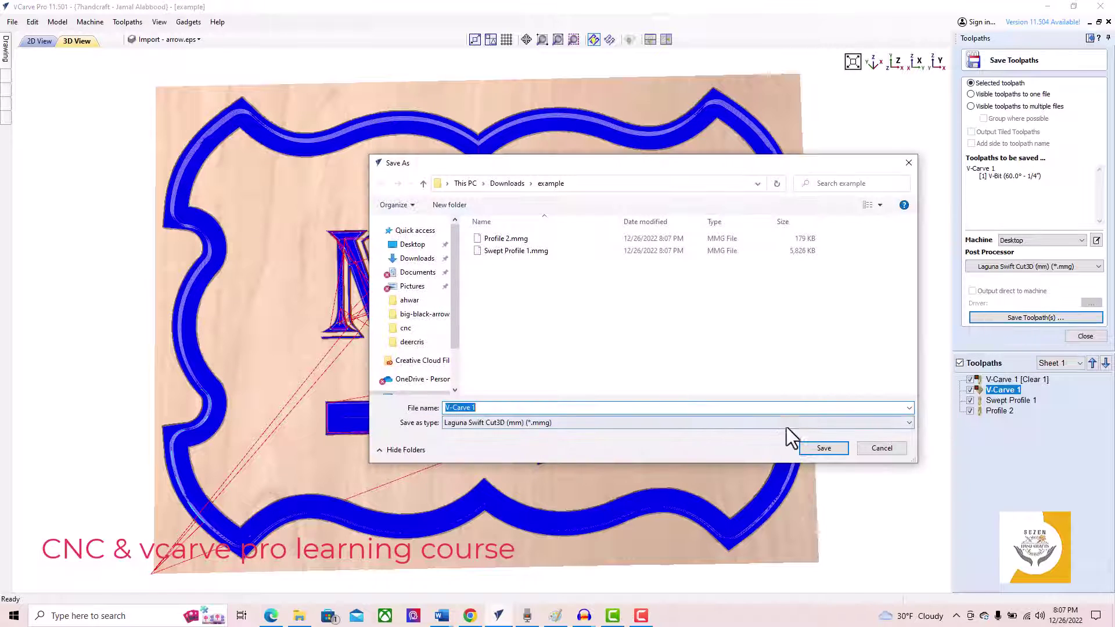
click(821, 451)
click(1002, 378)
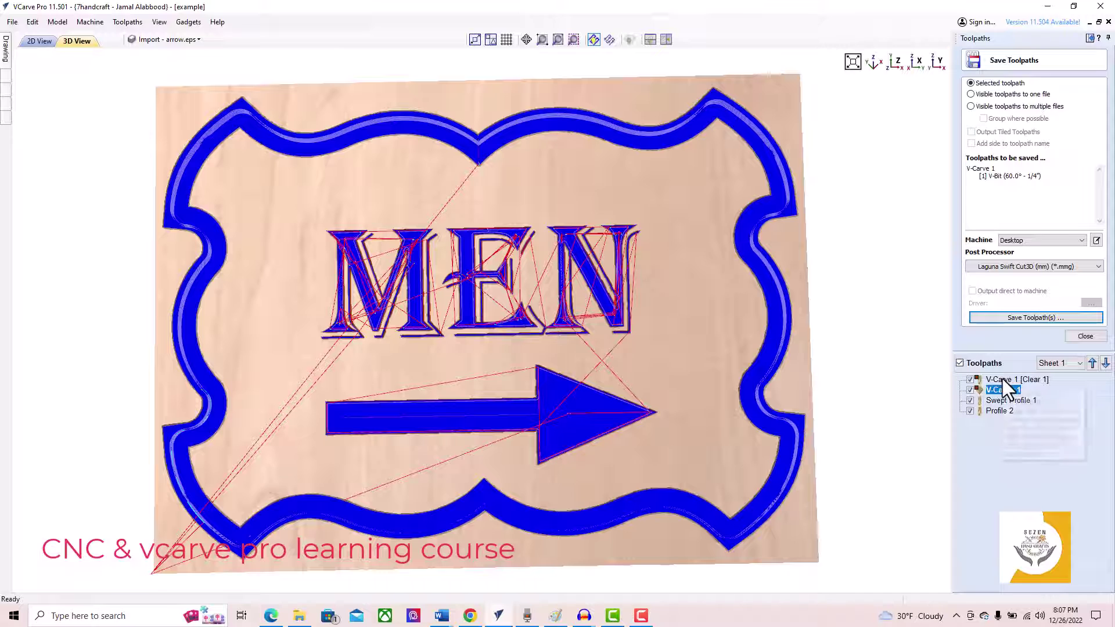
click(997, 319)
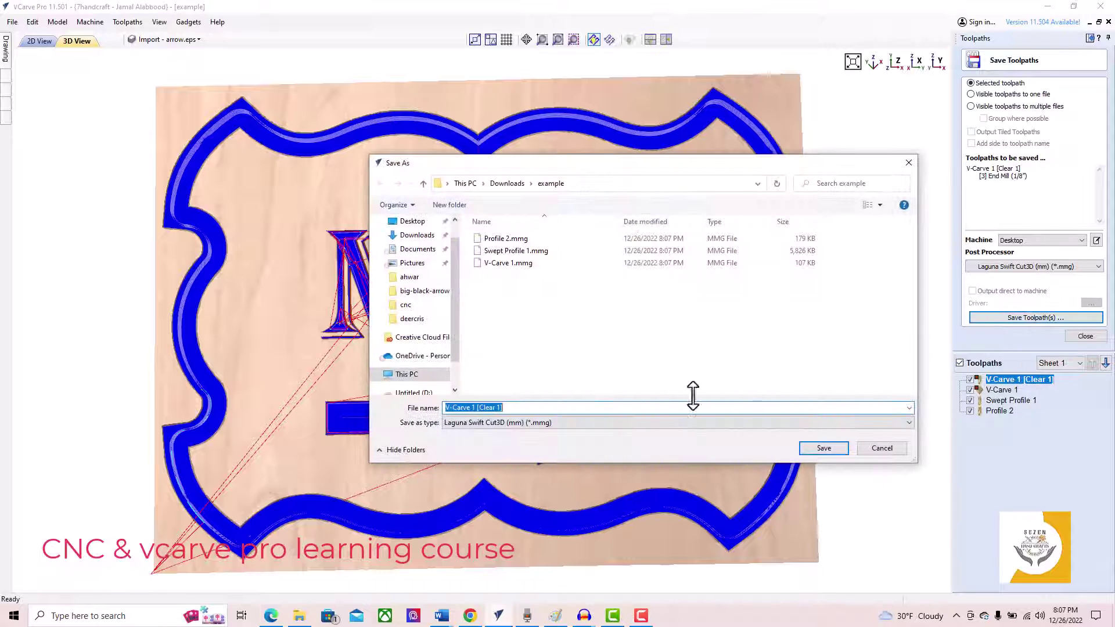
click(823, 449)
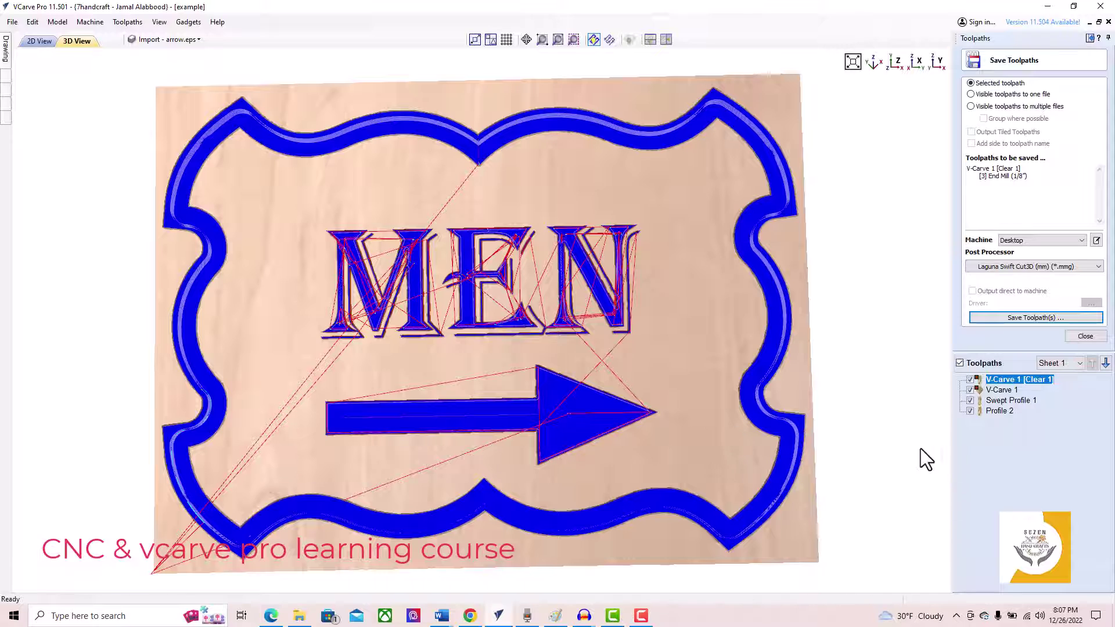
- Reset the preview and simulate all toolpaths to view the finished sign in 3D
click(1085, 336)
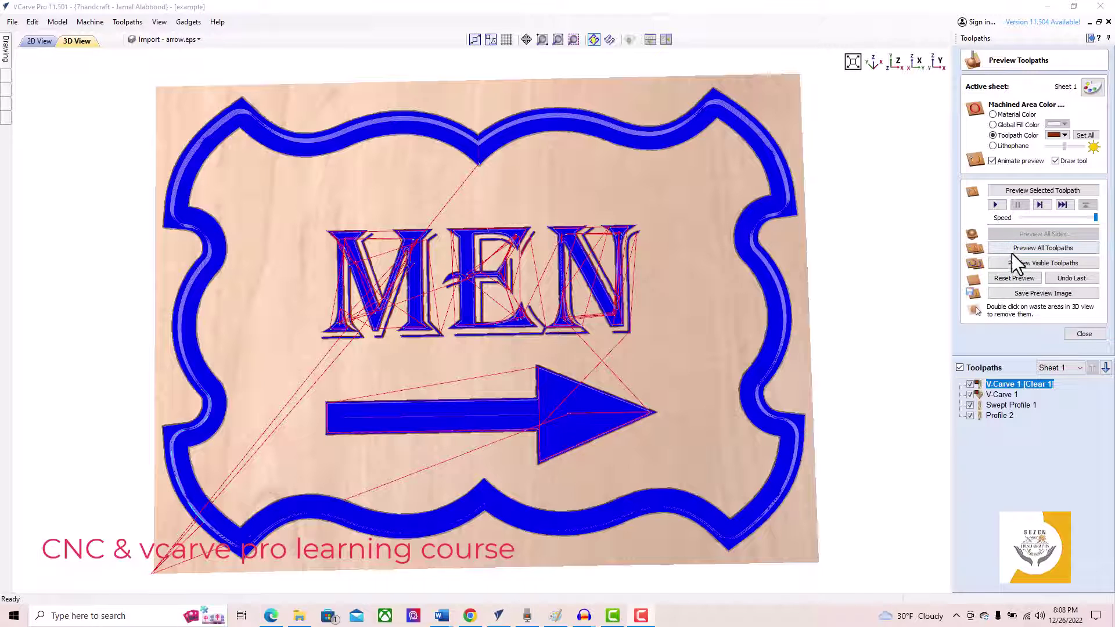
click(1008, 279)
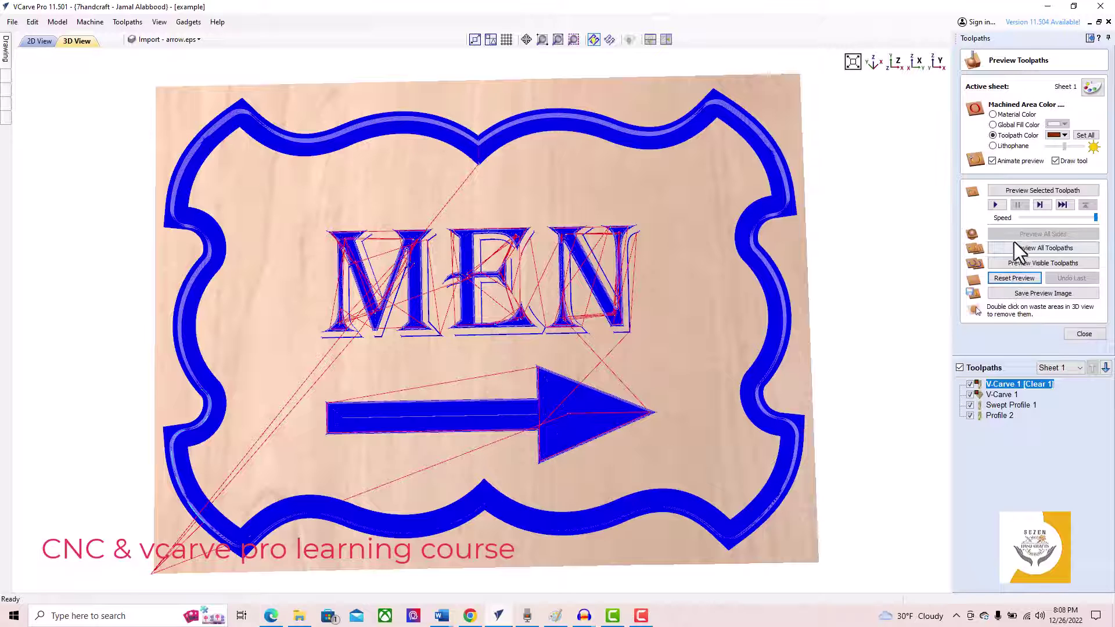
click(1032, 248)
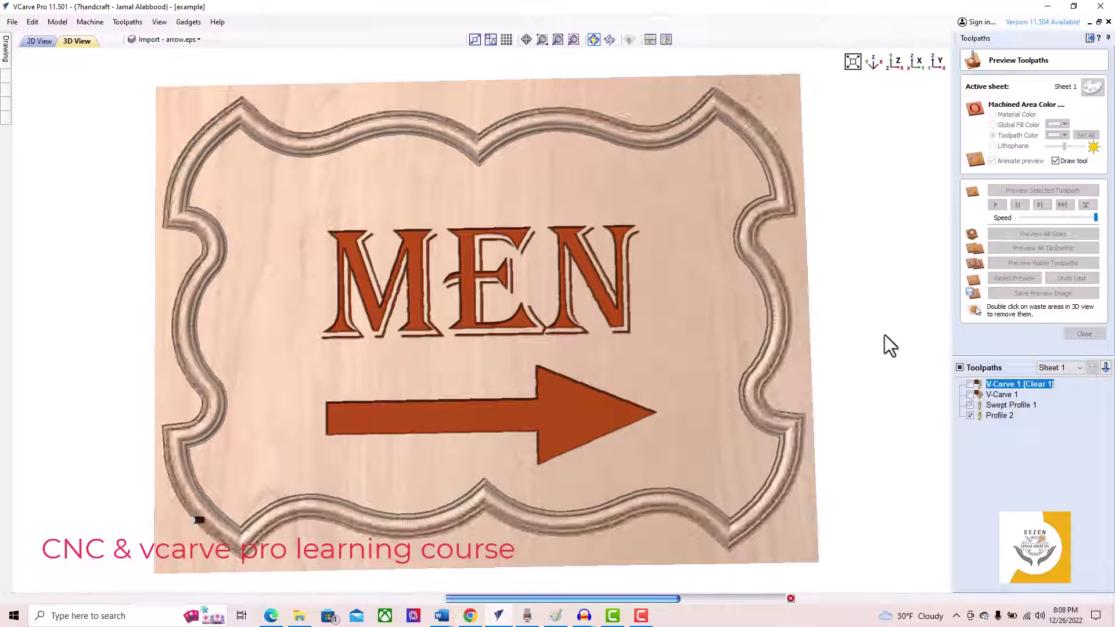
drag(655, 377, 528, 281)
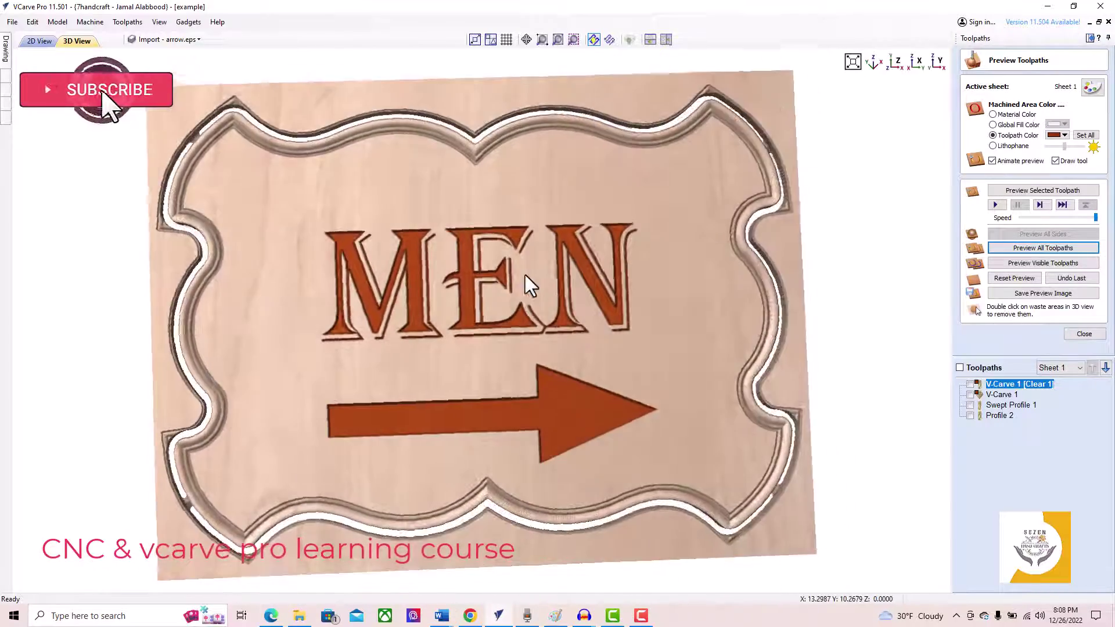